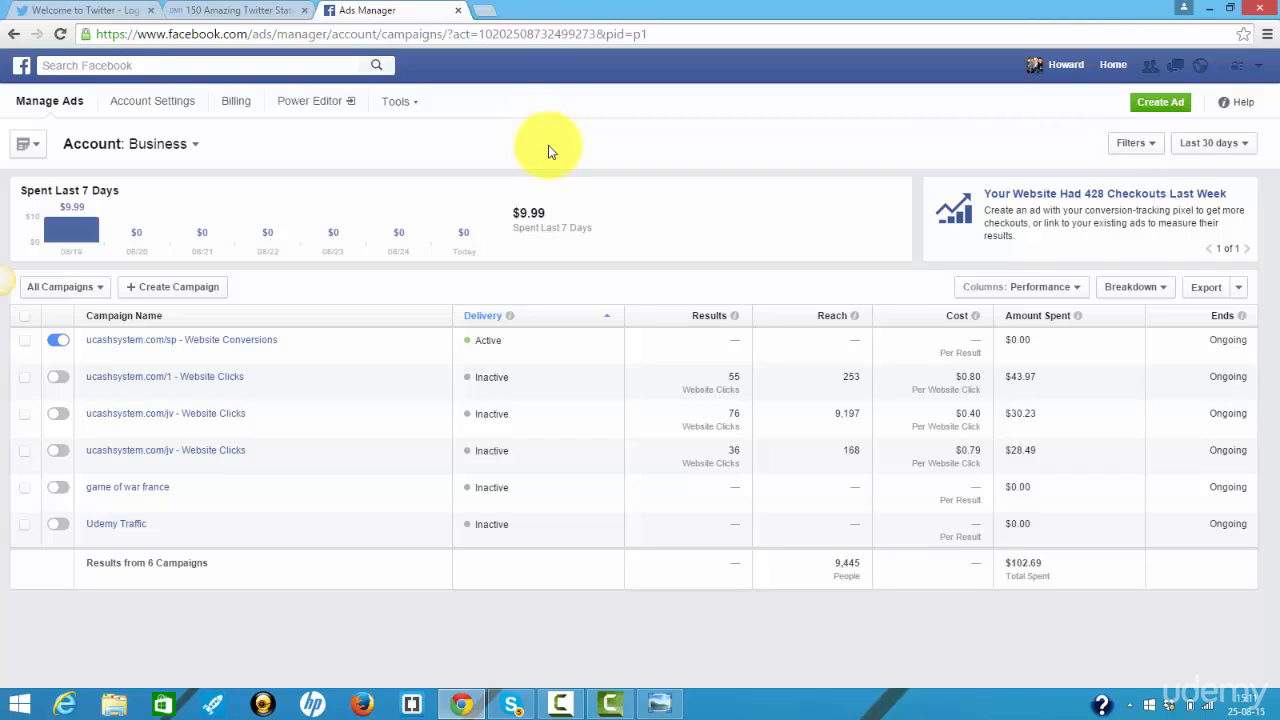
Step: Start creating a new ad and choose "Send people to your website" as the campaign objective
click(1161, 104)
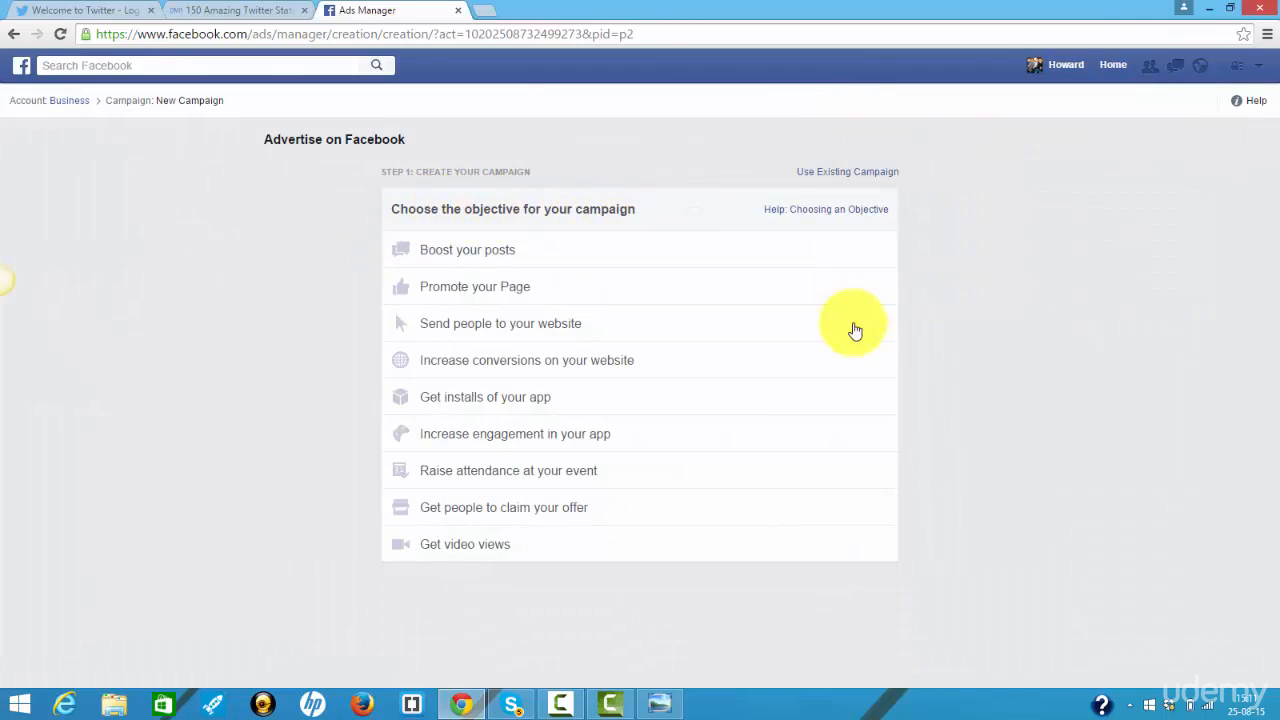
mouse_move(466, 250)
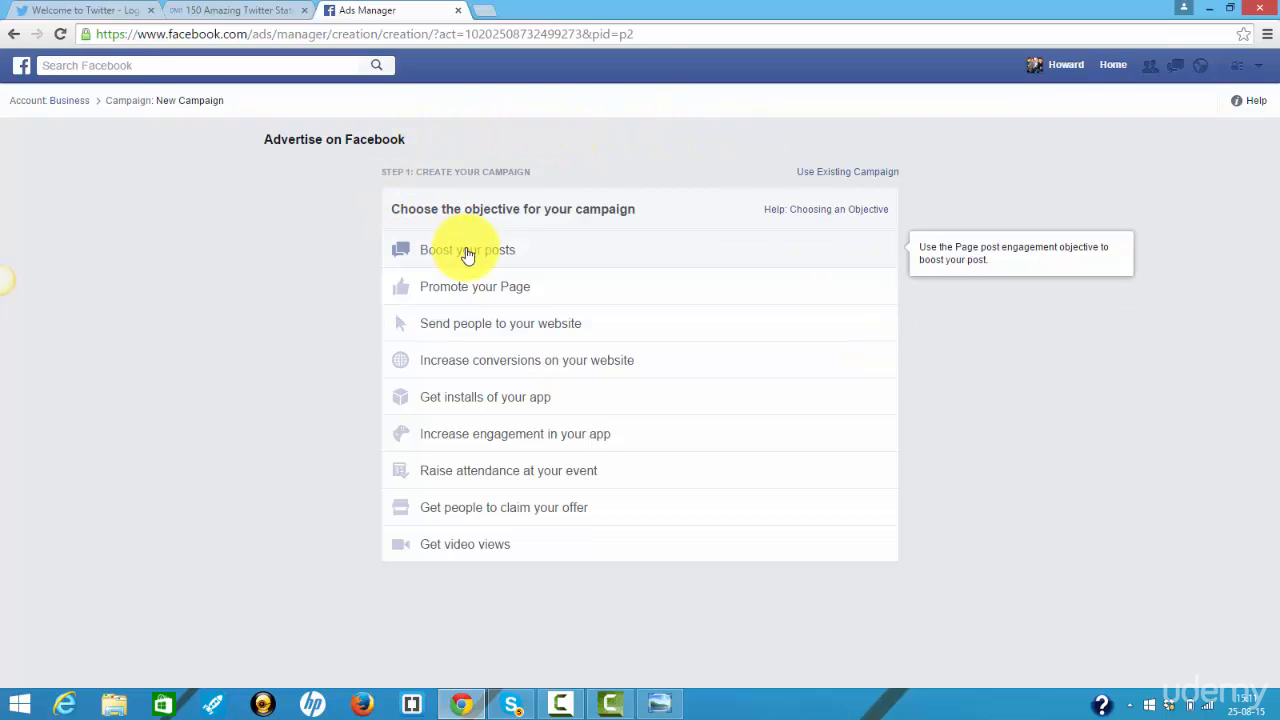
mouse_move(474, 286)
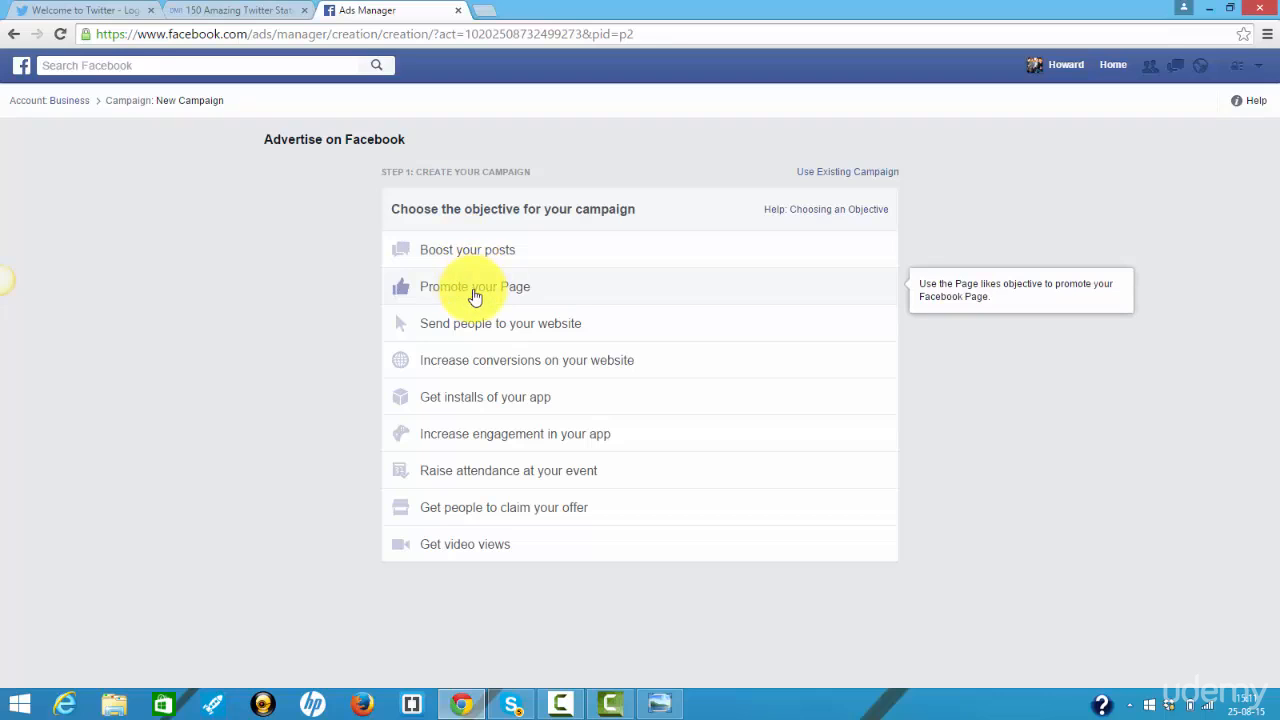
mouse_move(498, 336)
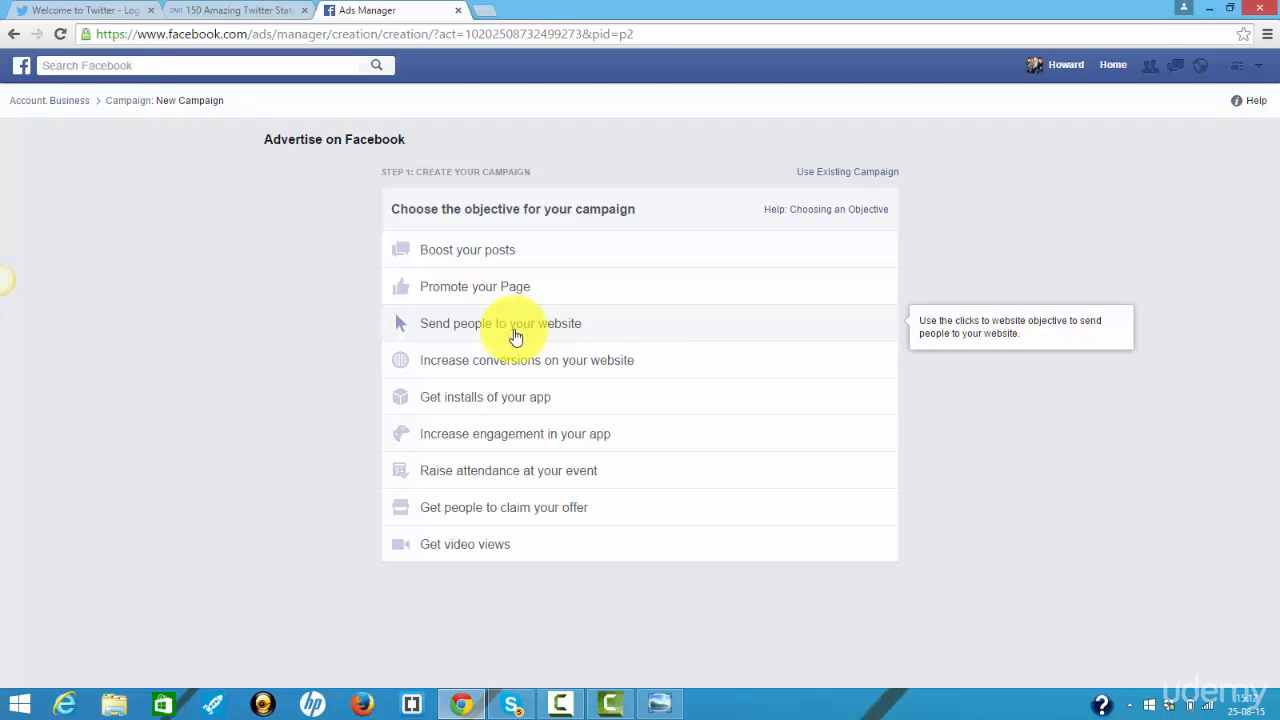
mouse_move(486, 366)
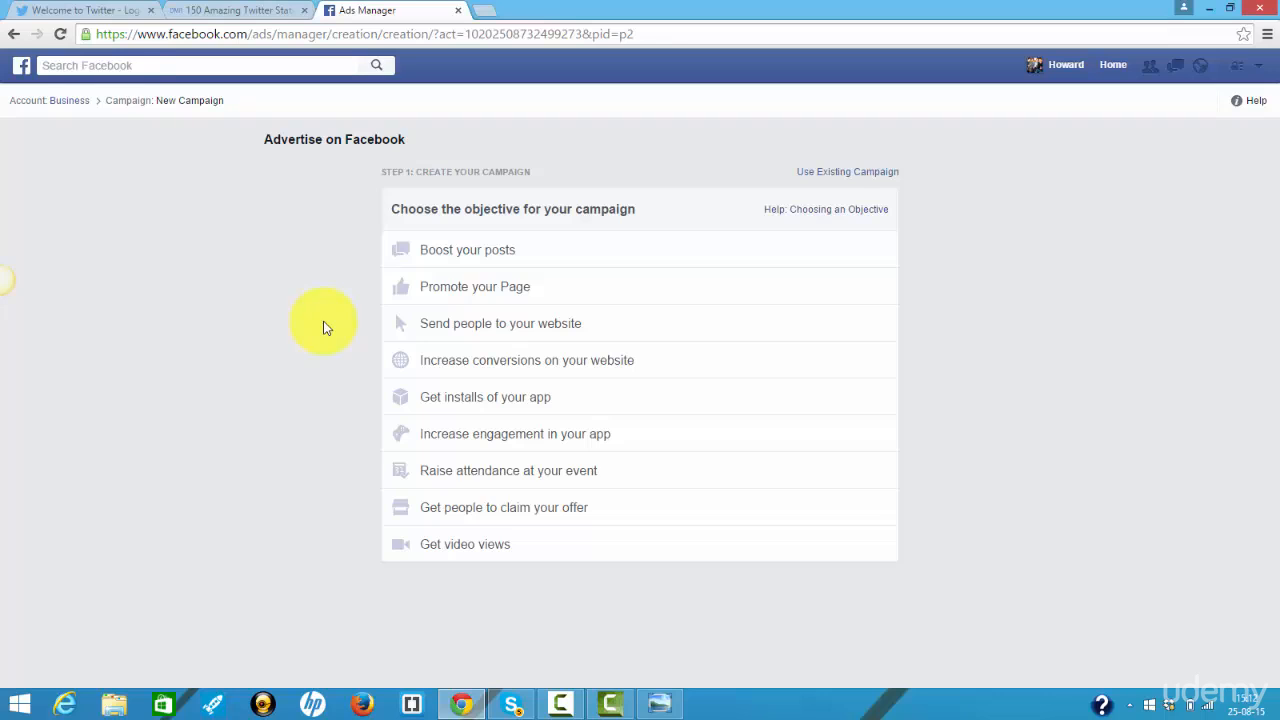
click(543, 330)
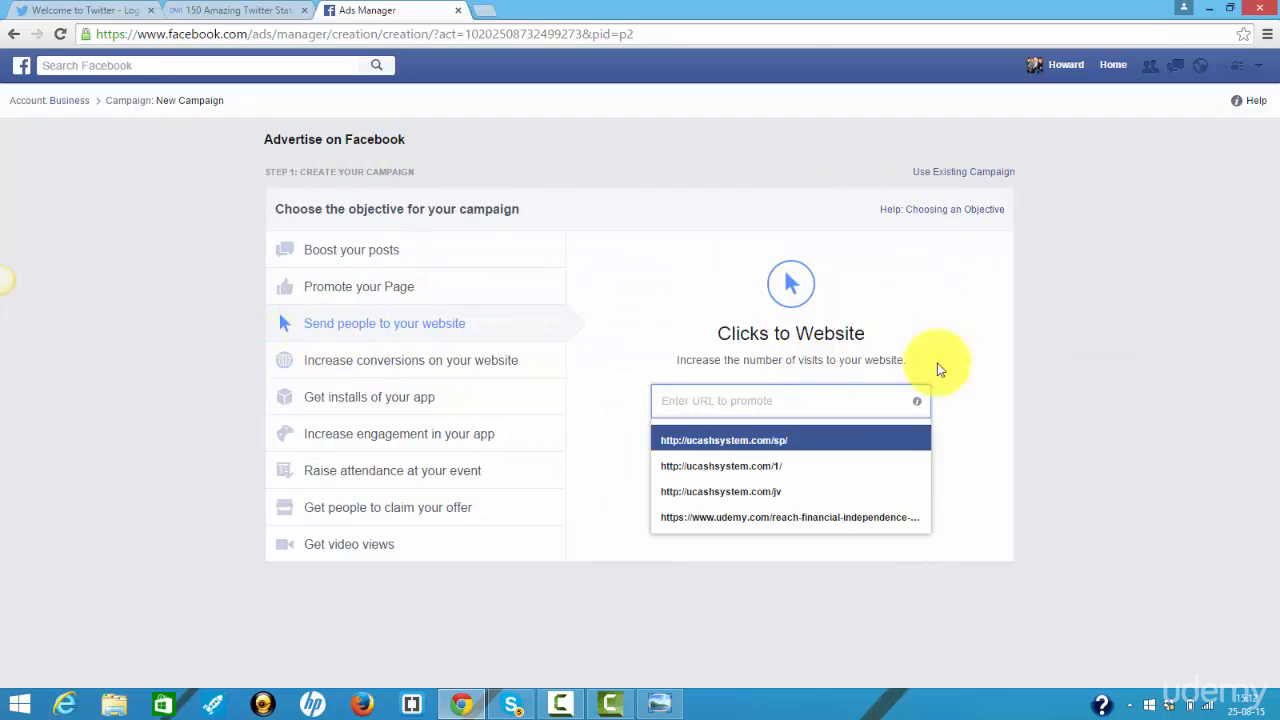
text(www.)
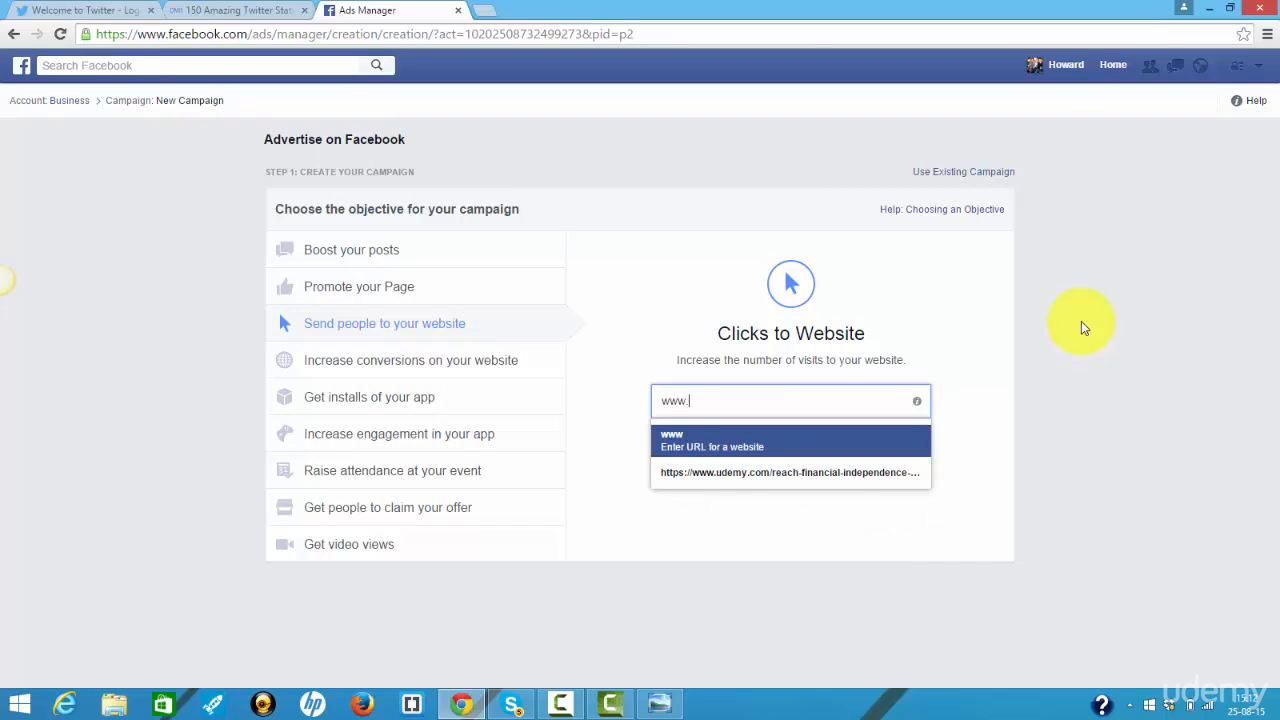
text(google.com)
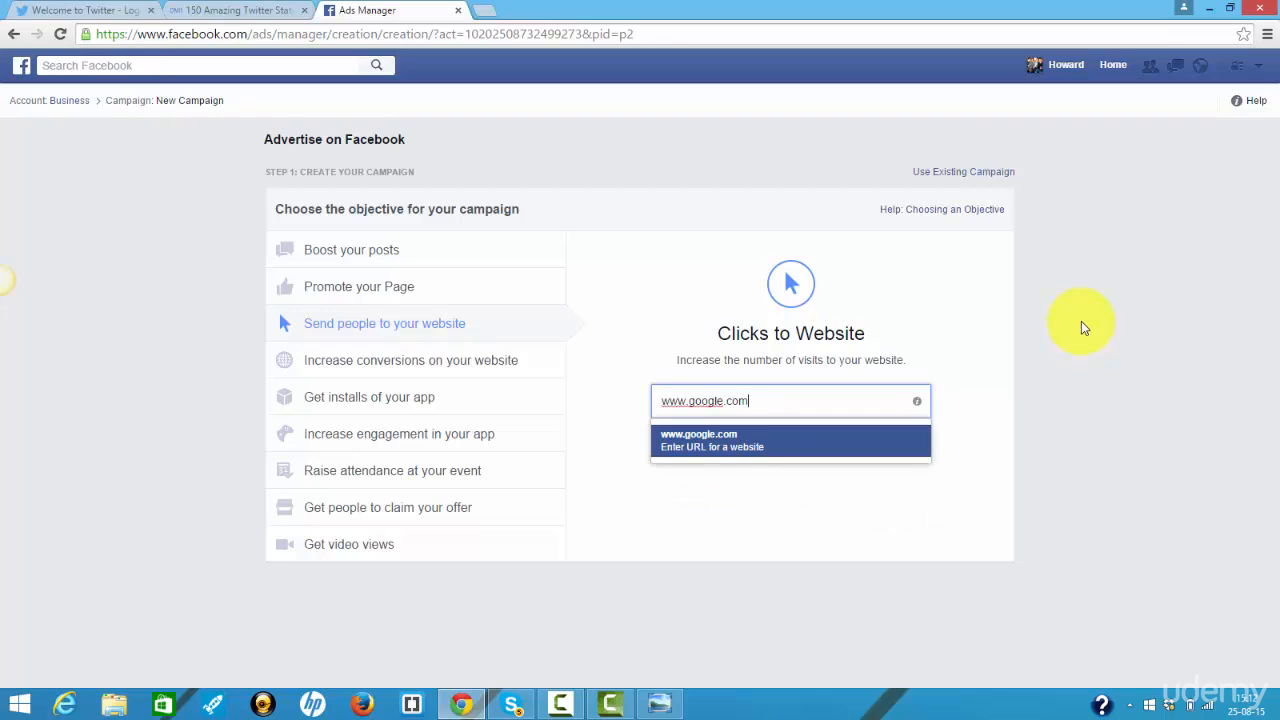
key(Return)
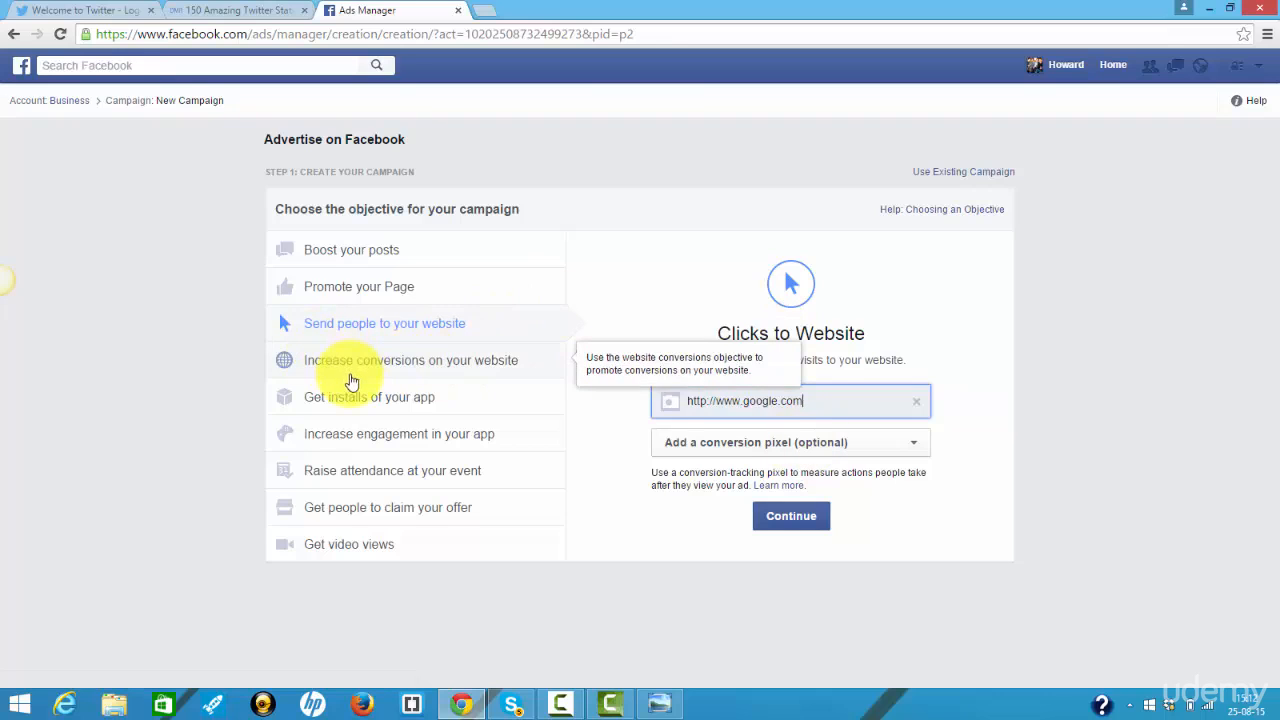
click(792, 514)
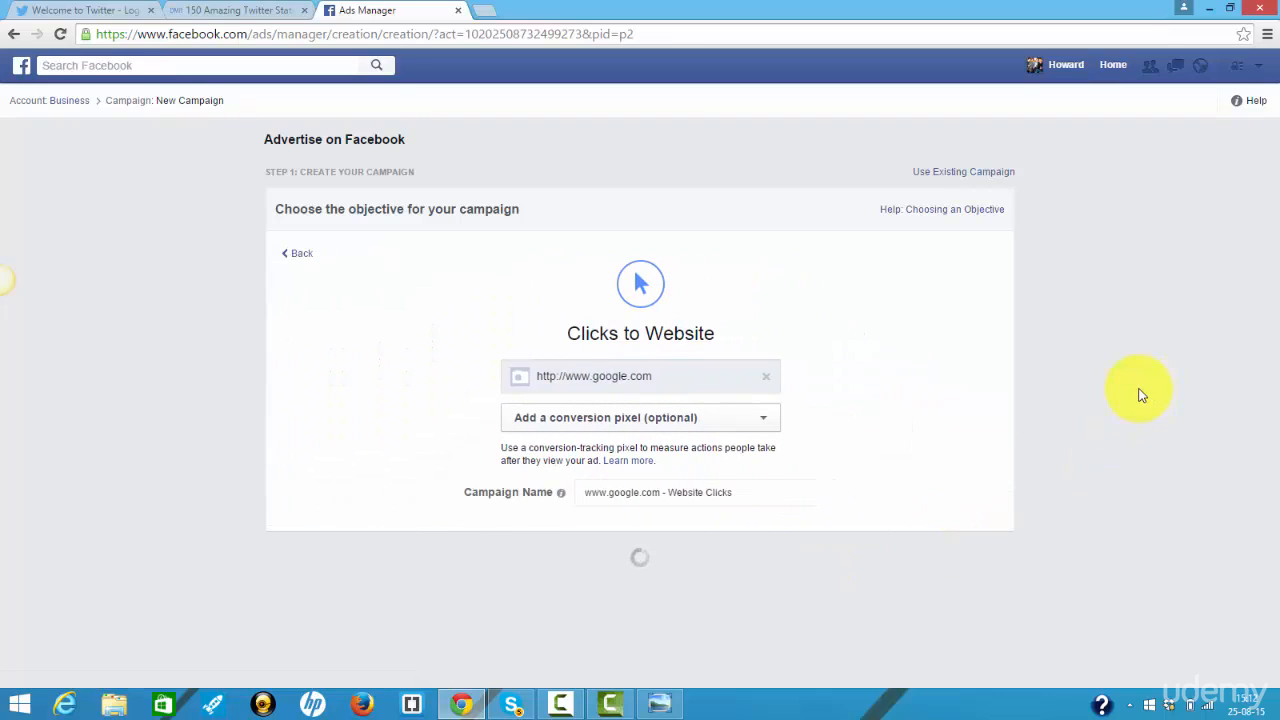
Step: Add the country United States to the audience locations of the ad set
scroll(1138, 375, down, 4)
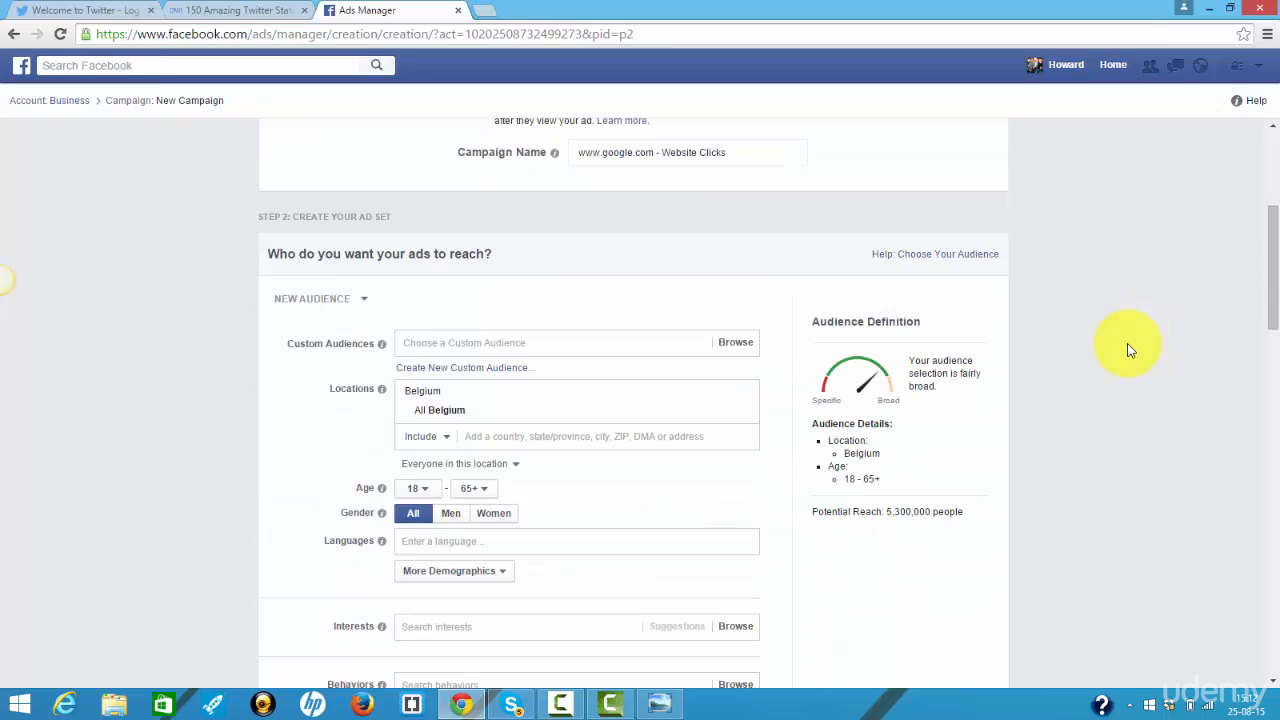
scroll(1128, 350, down, 1)
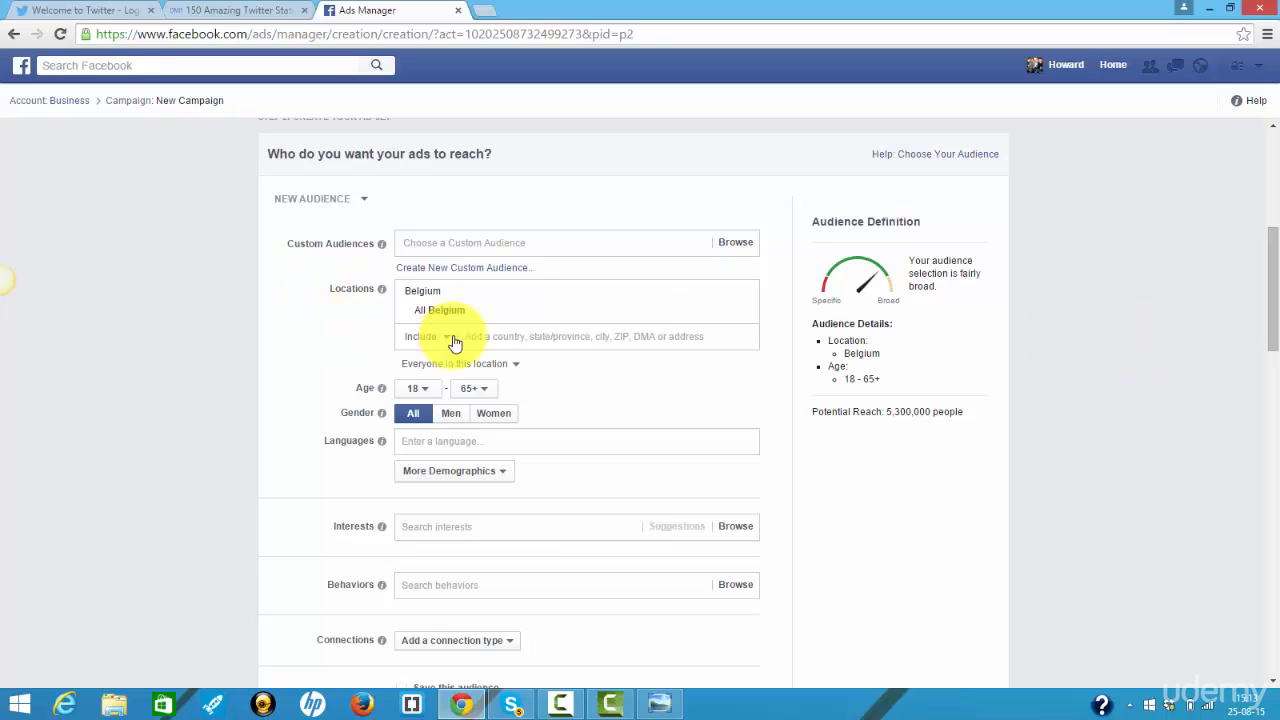
click(531, 333)
text(united)
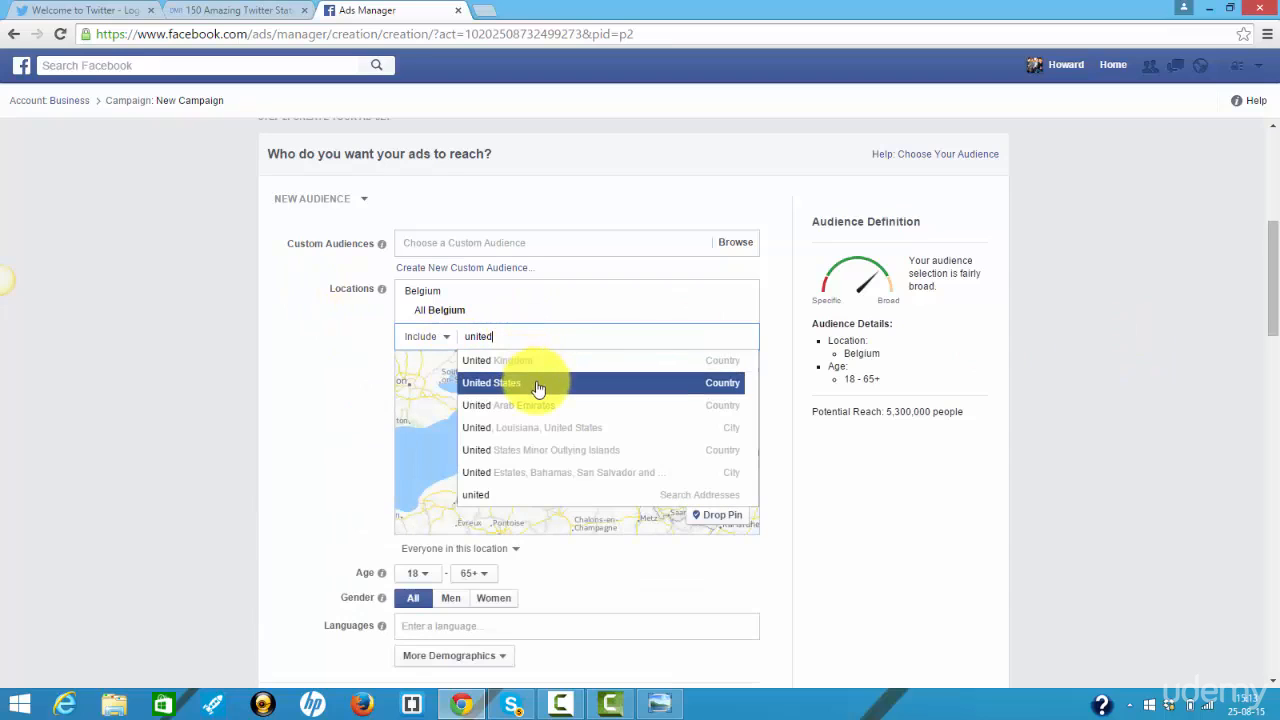
click(537, 383)
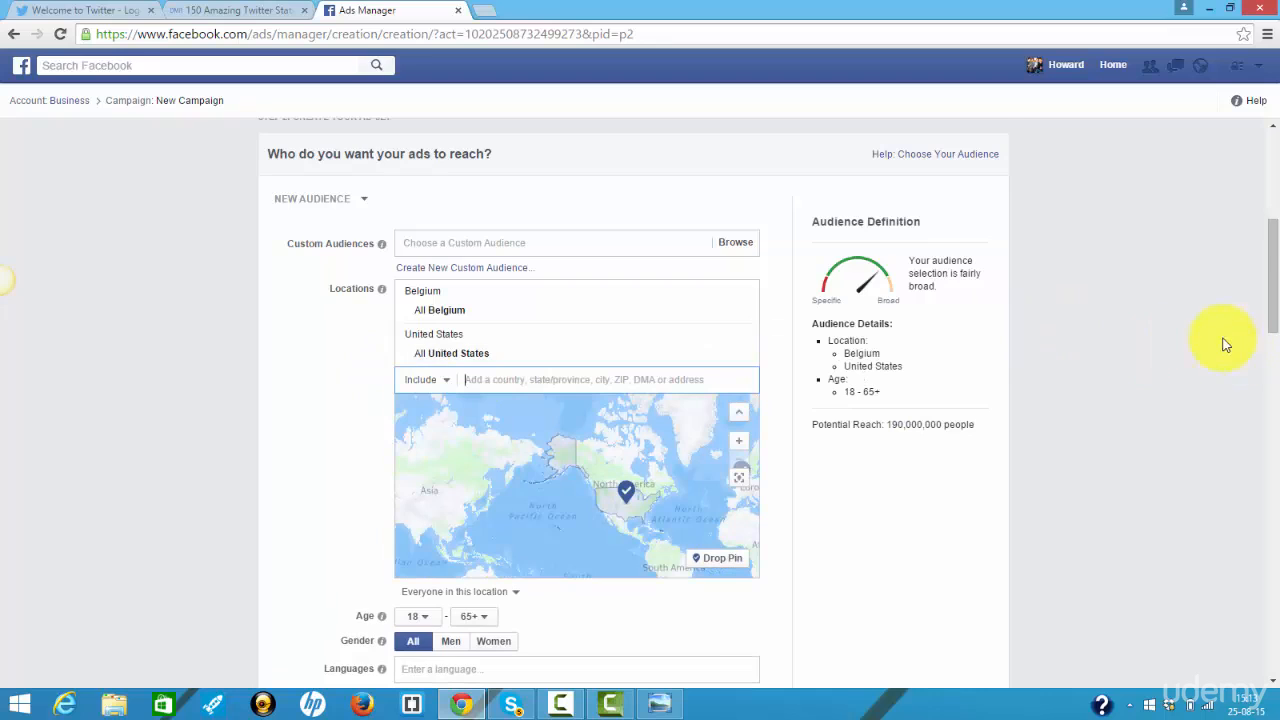
Step: Close the SpyHunter 4 hosts-file alert without accepting or restoring the change
scroll(1238, 345, down, 2)
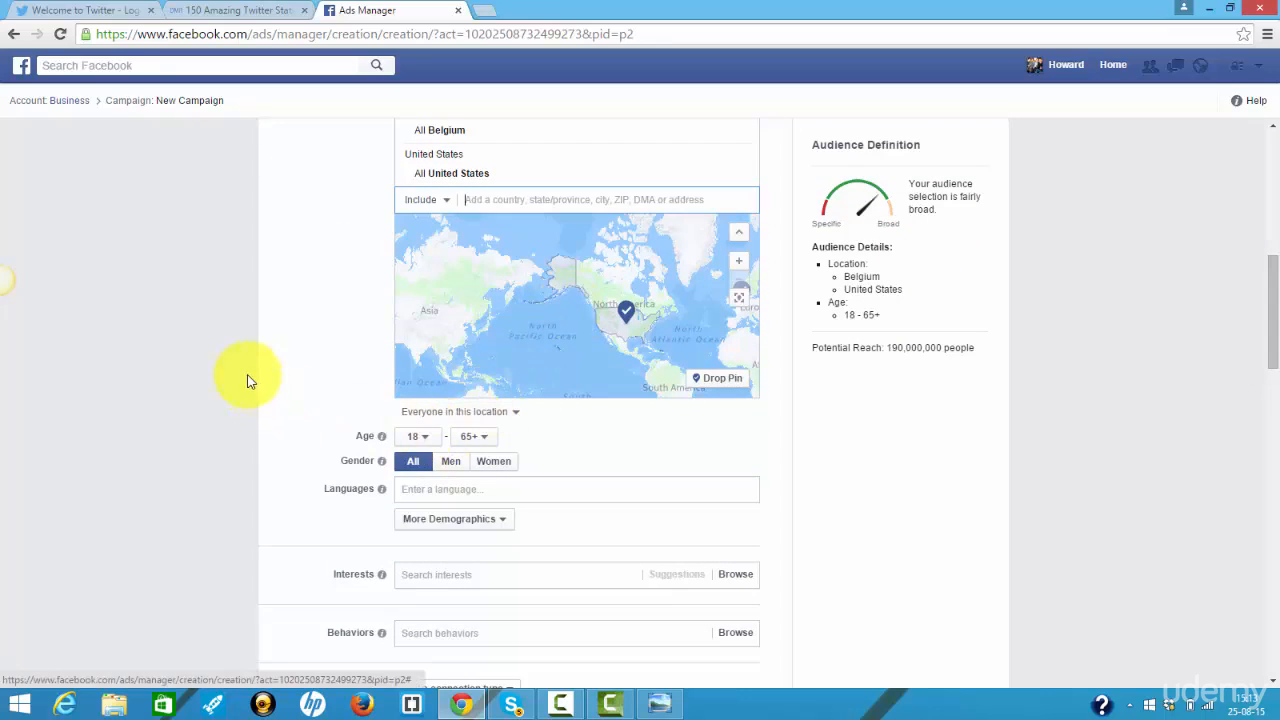
scroll(226, 350, down, 3)
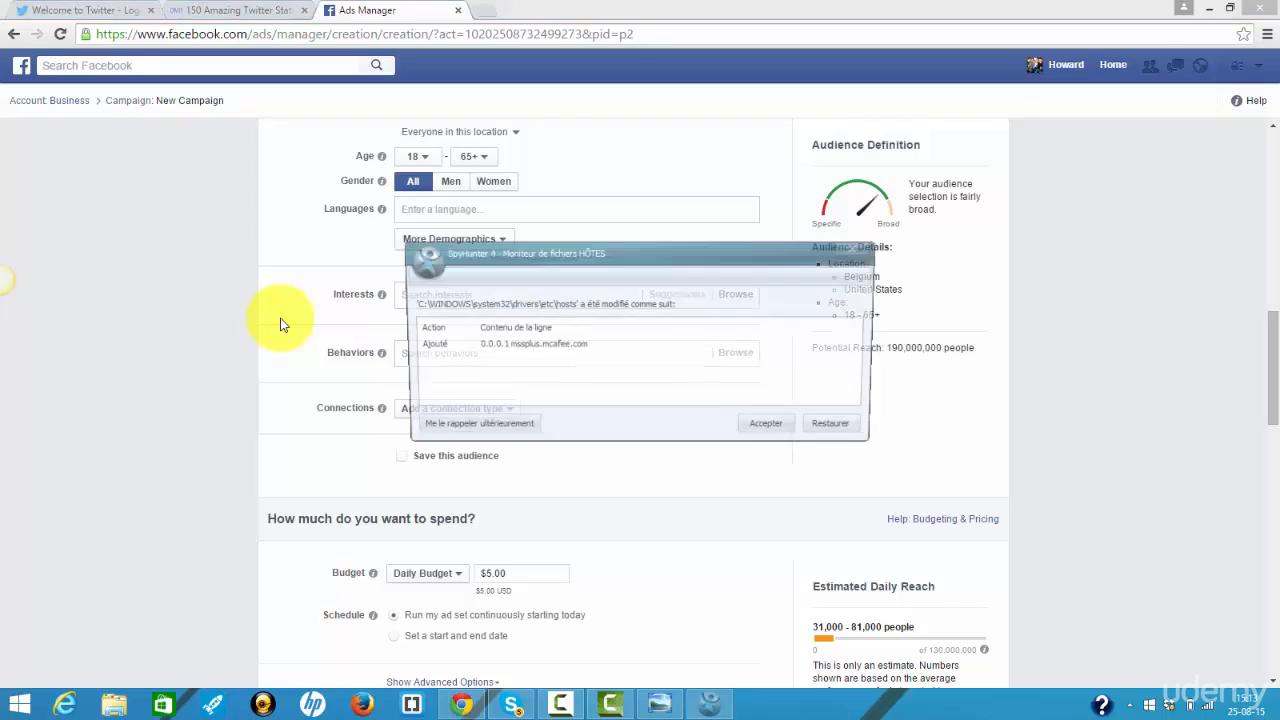
click(856, 250)
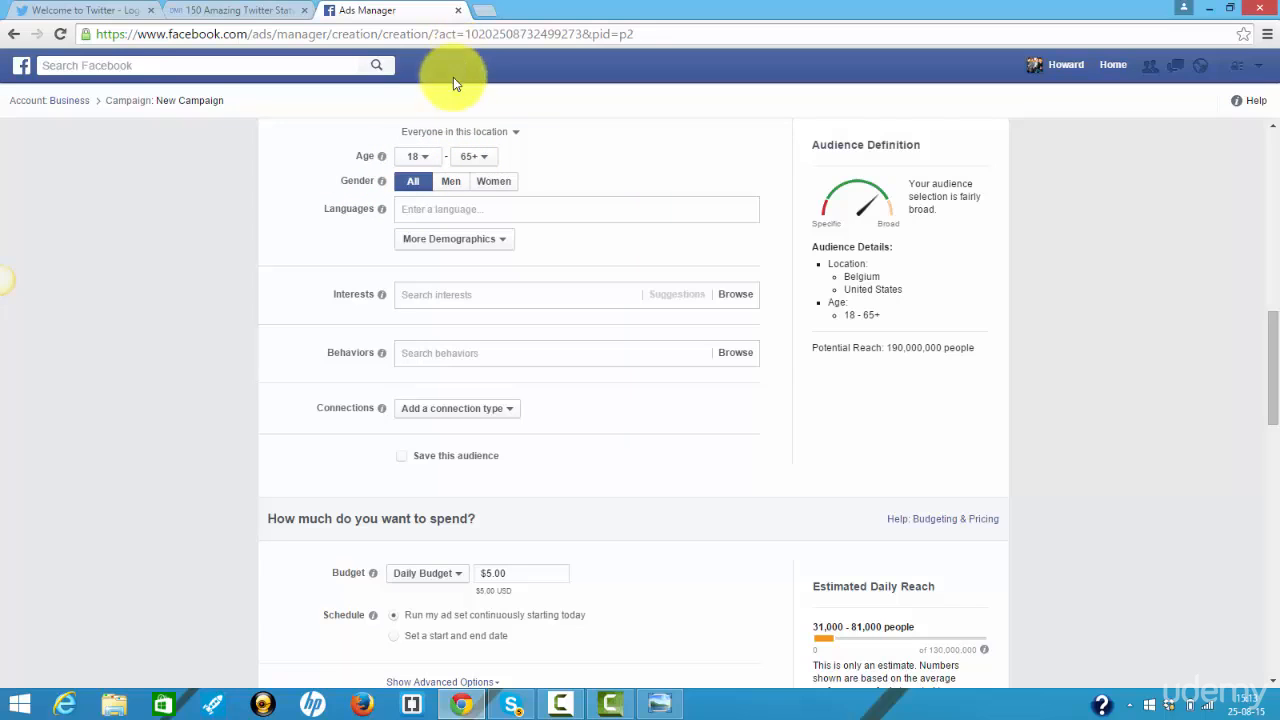
Step: Show the advanced budget options and set the ad set to optimize for Clicks
scroll(1157, 220, down, 1)
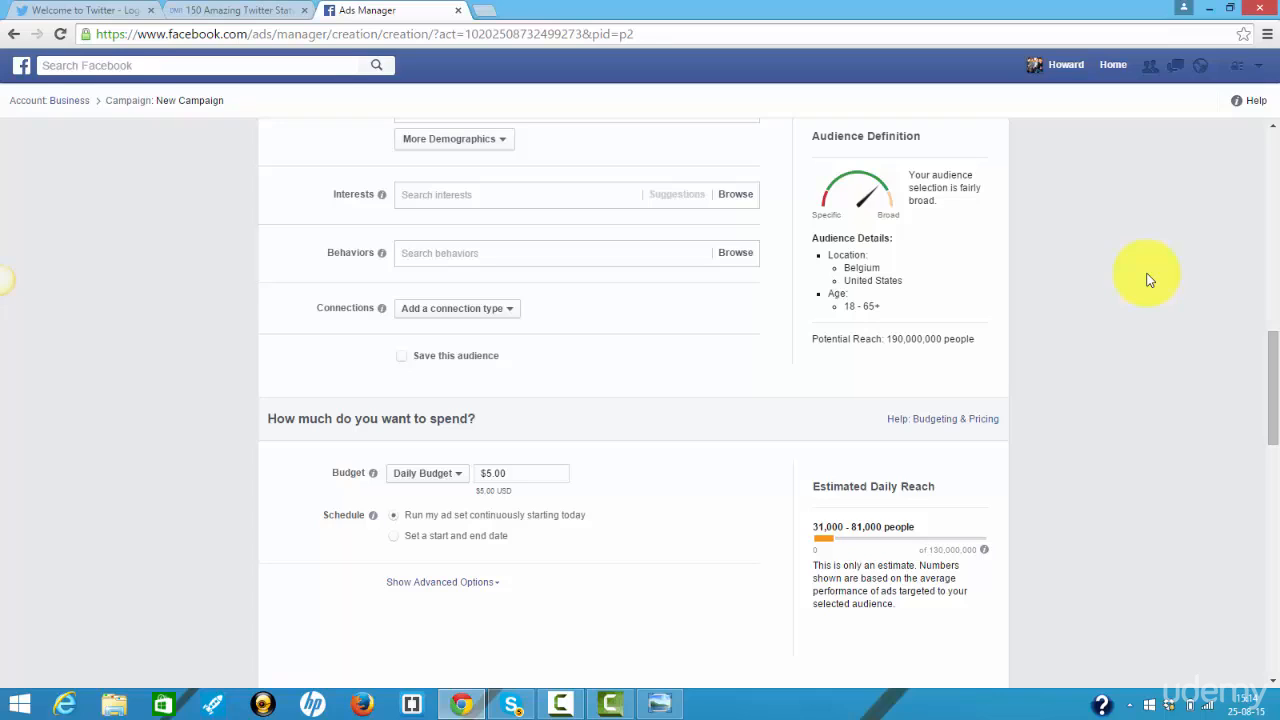
scroll(1149, 250, down, 3)
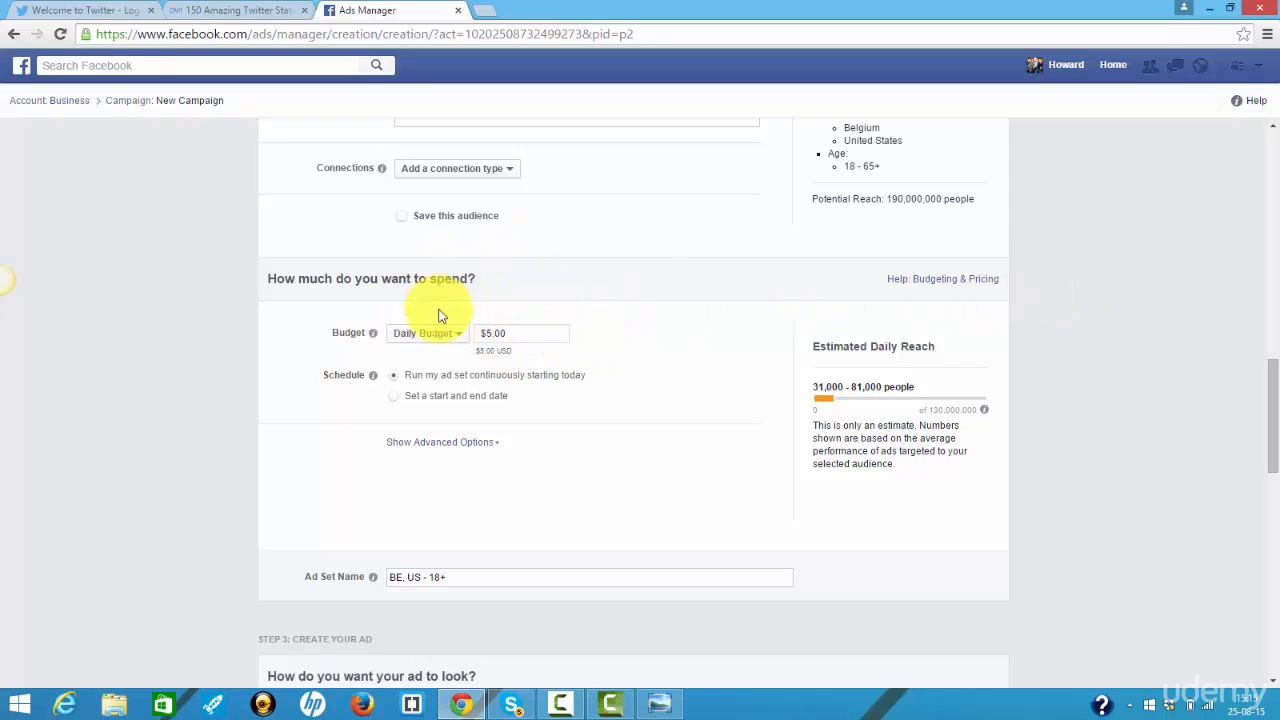
scroll(1205, 279, down, 3)
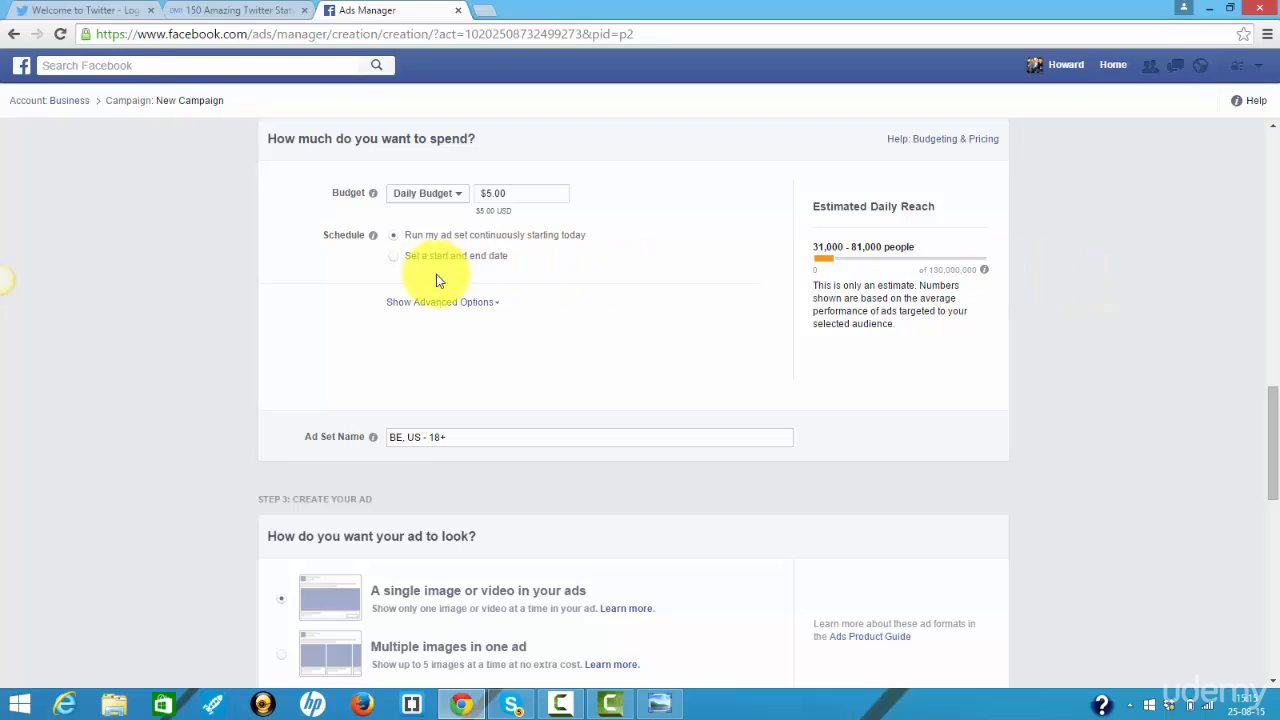
click(455, 303)
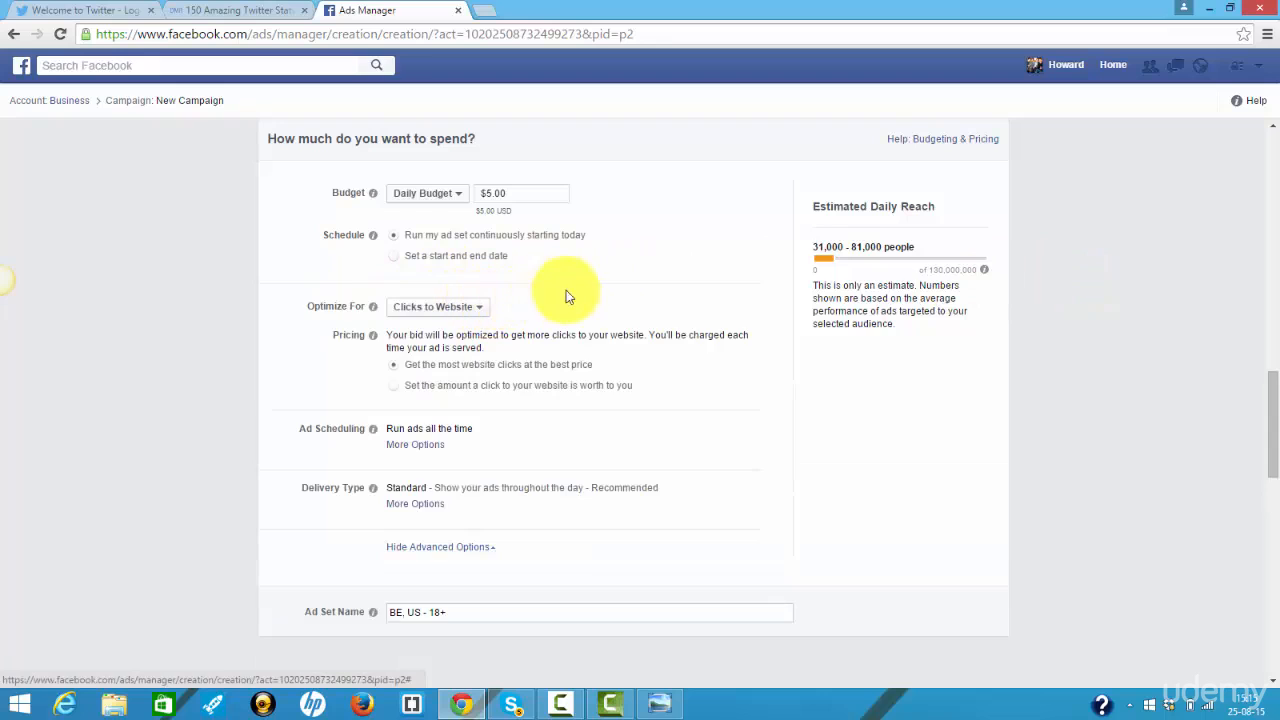
scroll(1068, 254, down, 2)
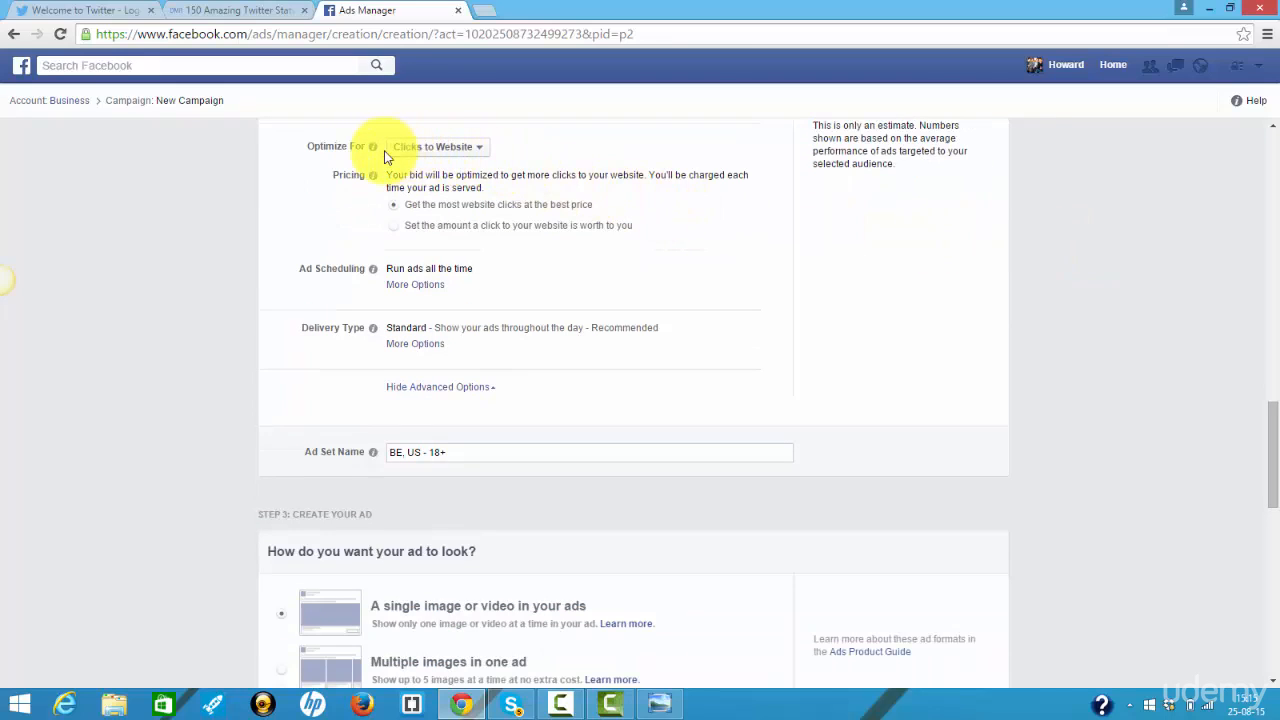
click(473, 150)
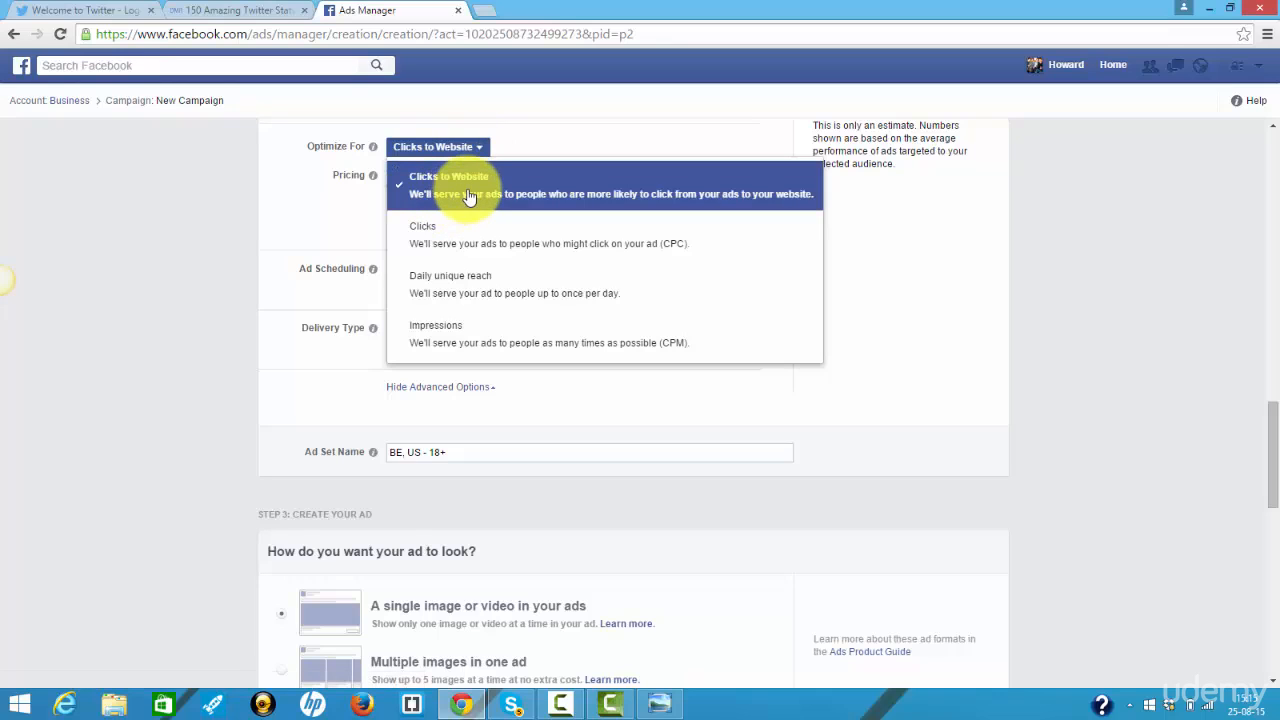
click(603, 249)
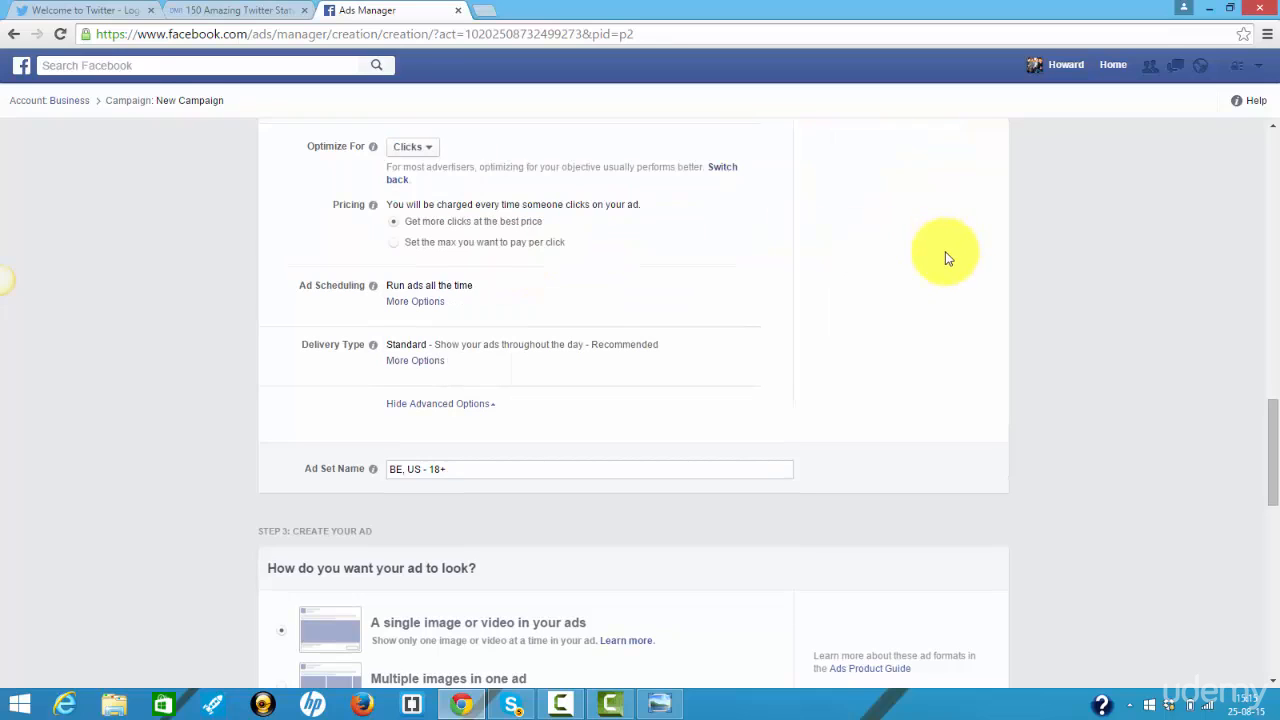
Step: Choose images rather than video as the creative for the ad
scroll(945, 255, down, 3)
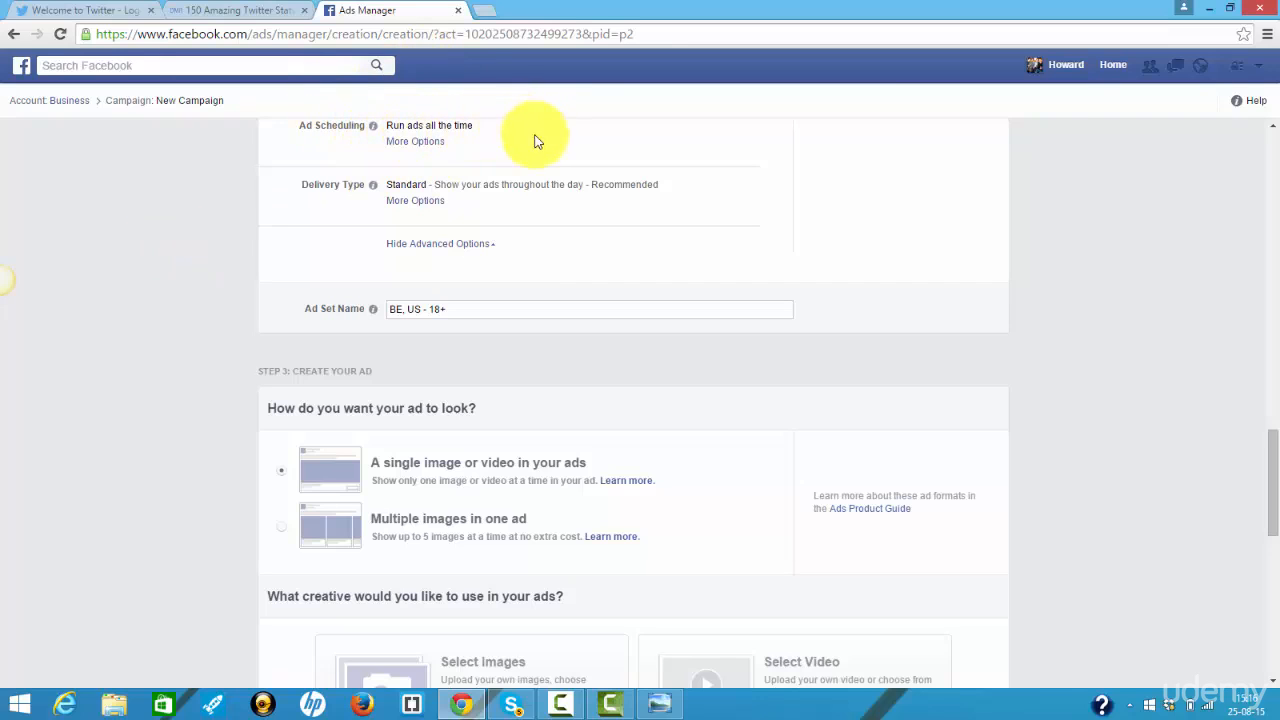
scroll(1057, 257, down, 2)
scroll(1062, 250, down, 4)
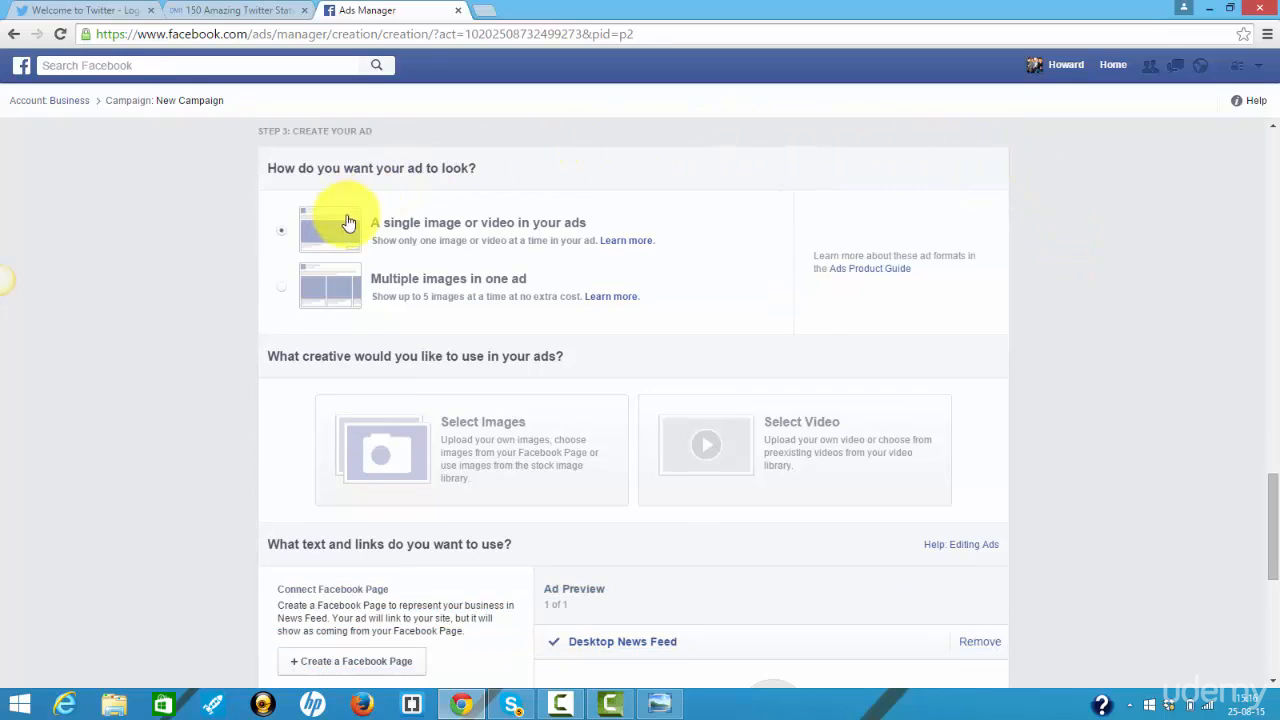
scroll(1062, 255, down, 2)
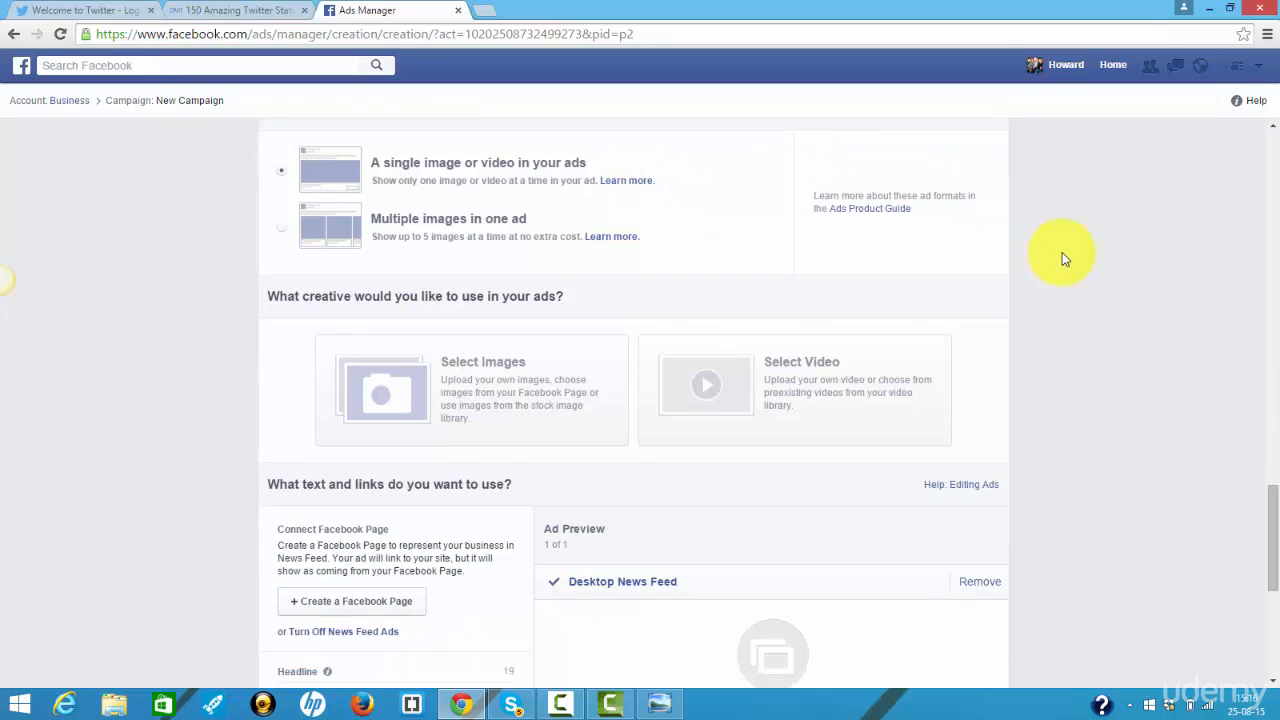
scroll(1065, 250, down, 3)
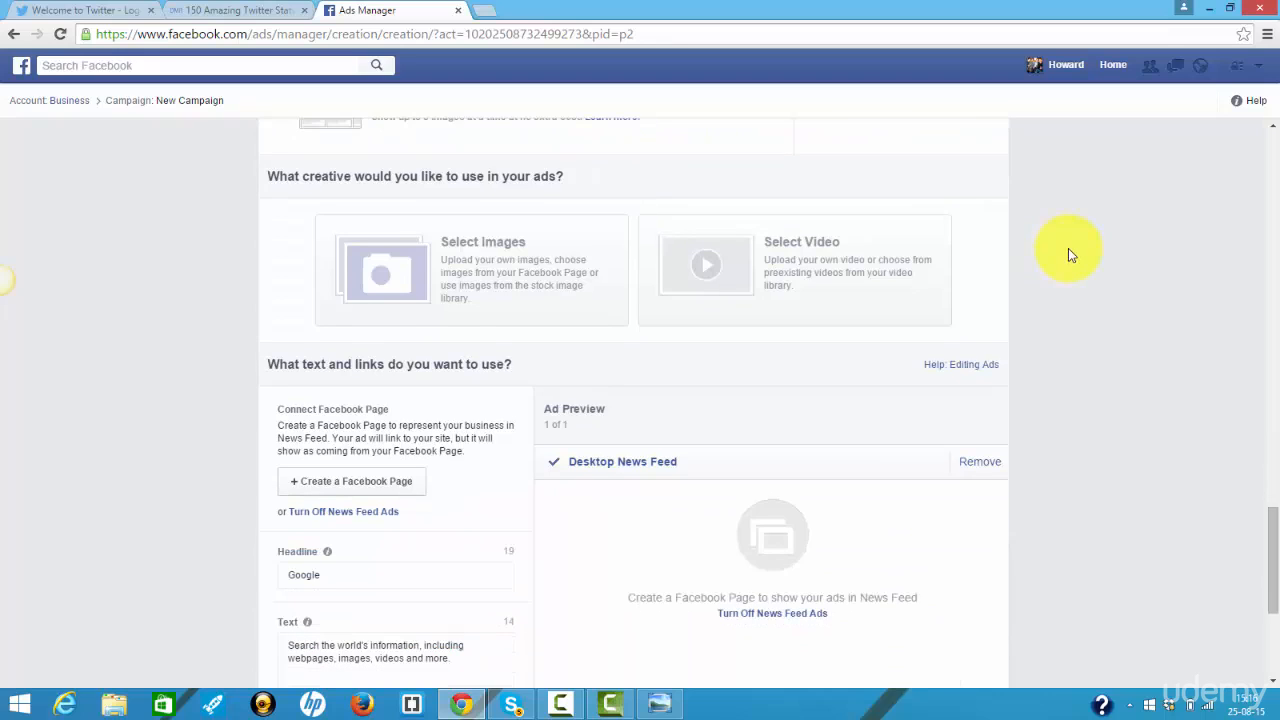
scroll(1068, 248, down, 1)
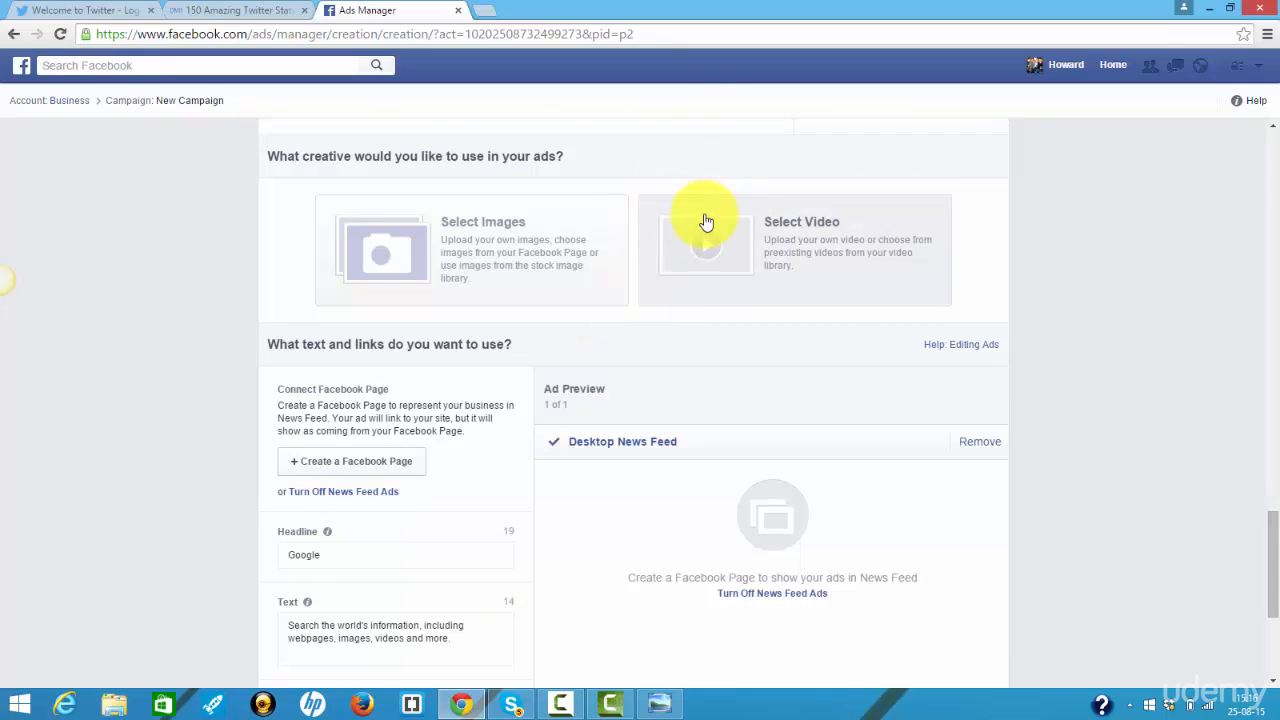
click(409, 243)
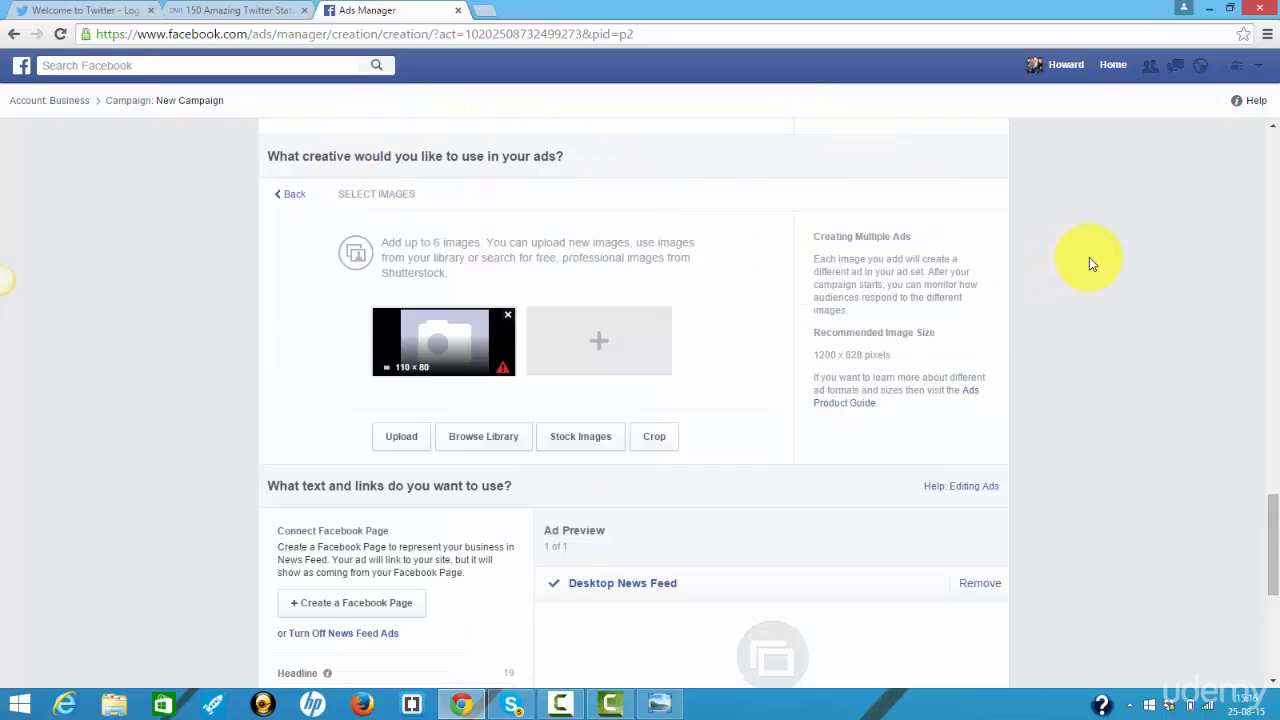
Step: Examine the recommended image size and the ad's text, links and preview settings
scroll(1088, 260, down, 1)
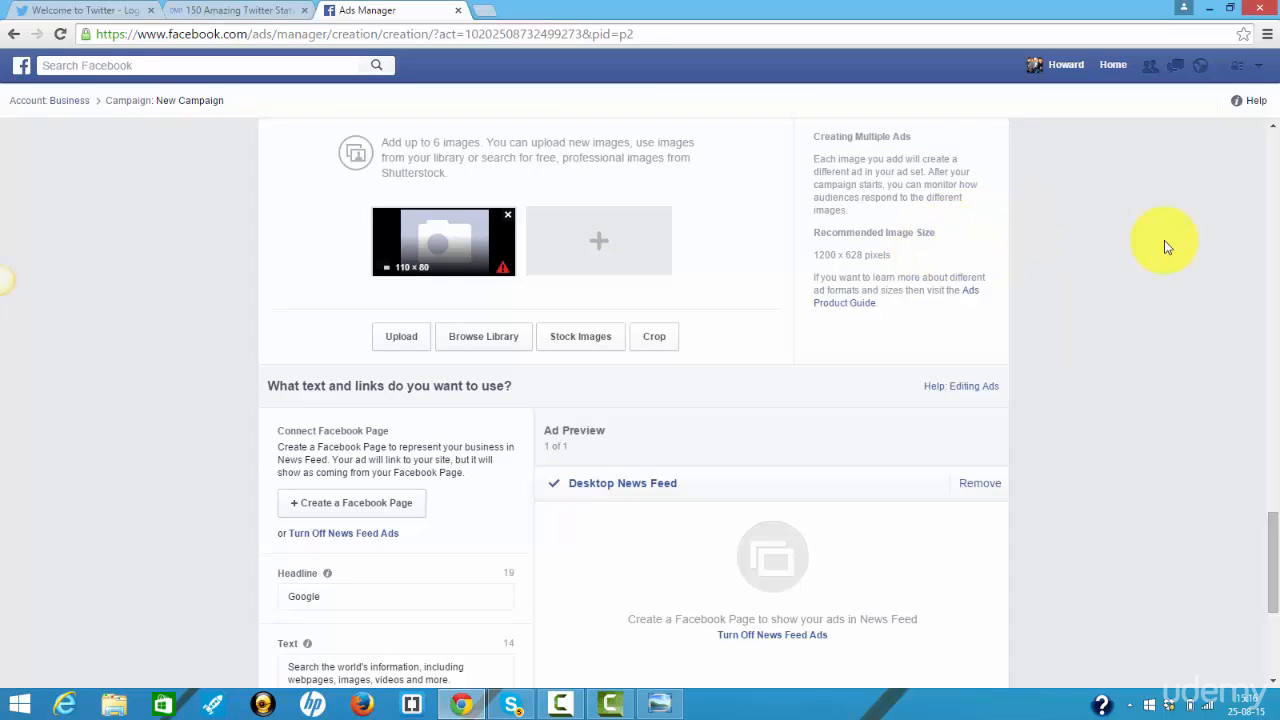
drag(893, 254, 826, 256)
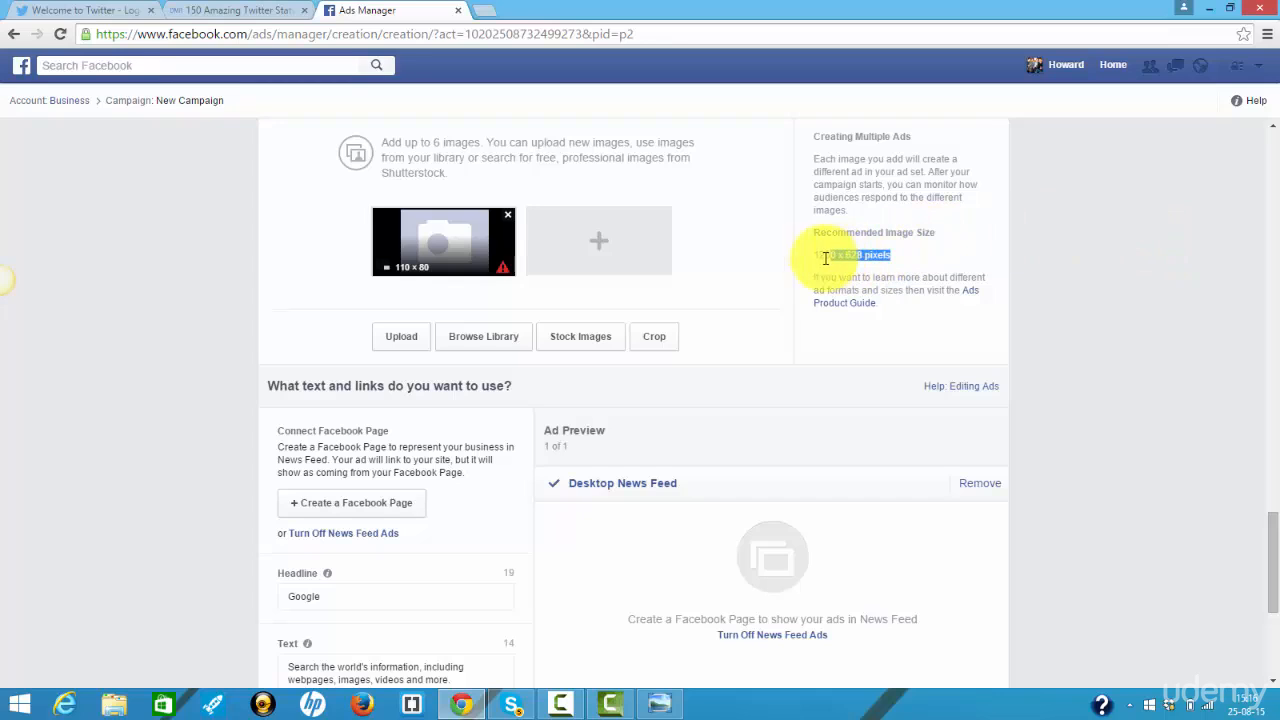
click(1123, 286)
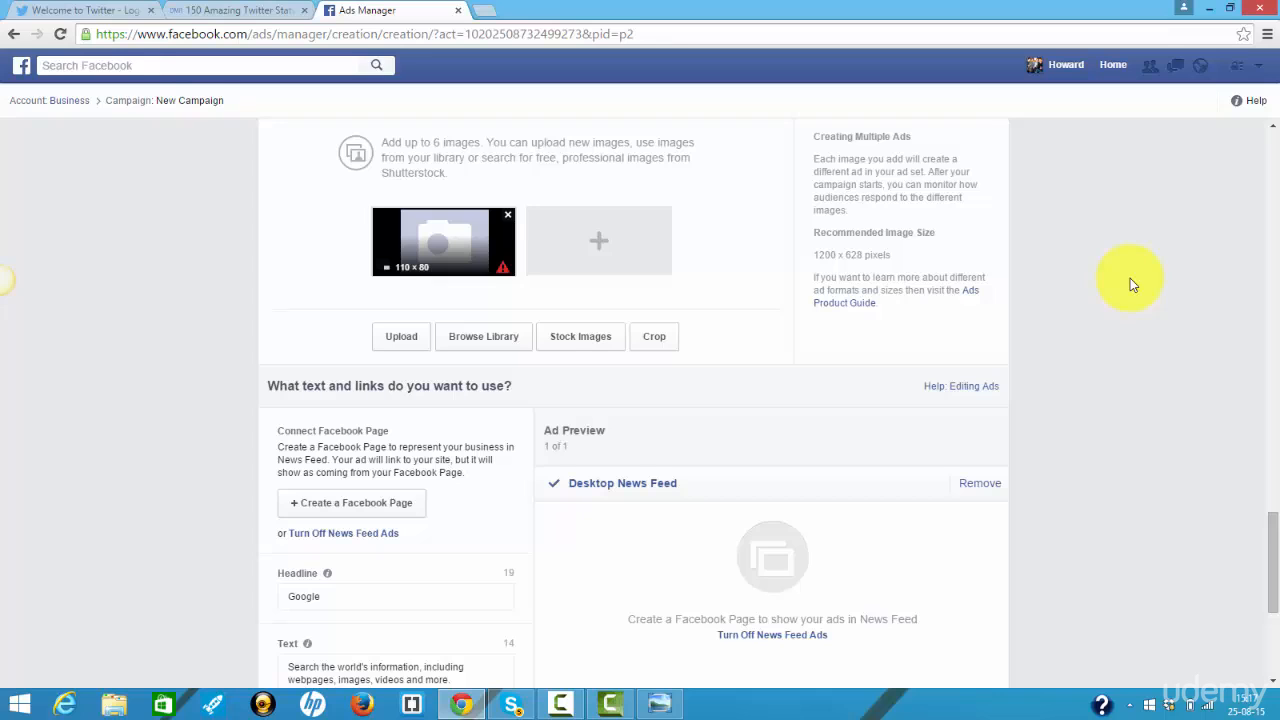
scroll(1062, 288, down, 2)
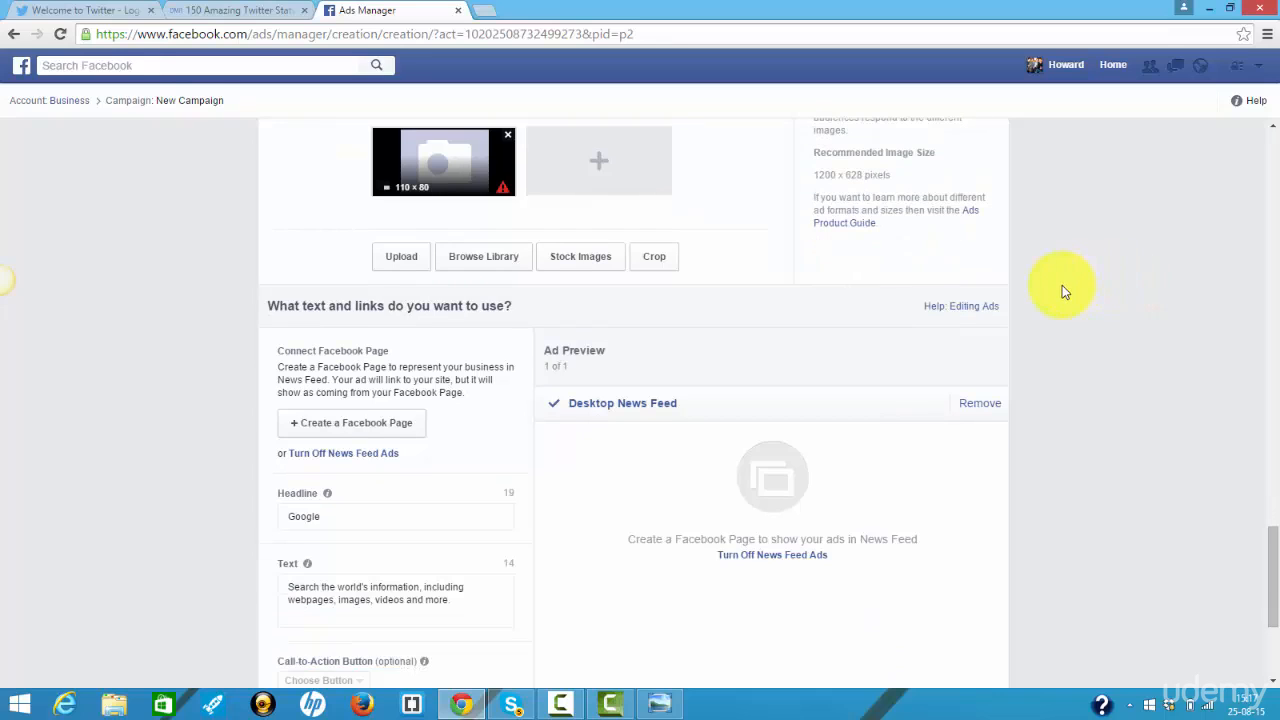
scroll(1063, 290, down, 3)
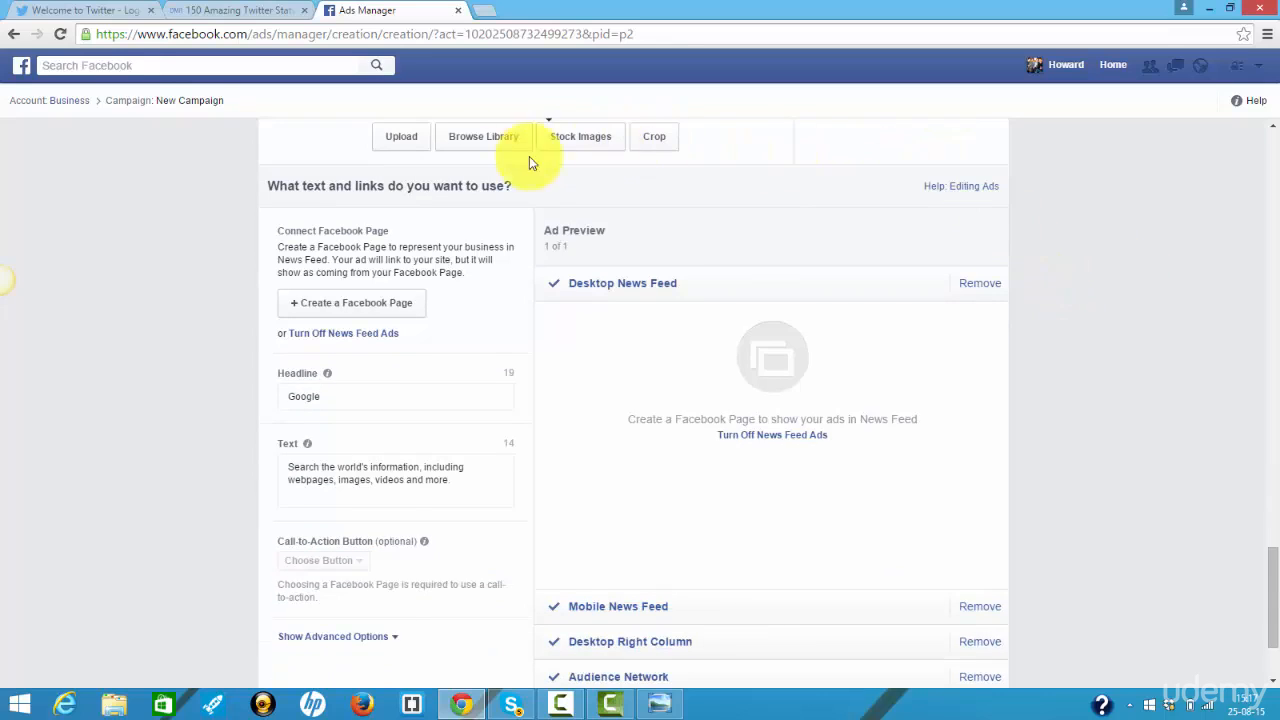
Step: Turn off News Feed ads and set the ad's headline to "Is Your Dog The Cutest ?"
scroll(1021, 324, down, 2)
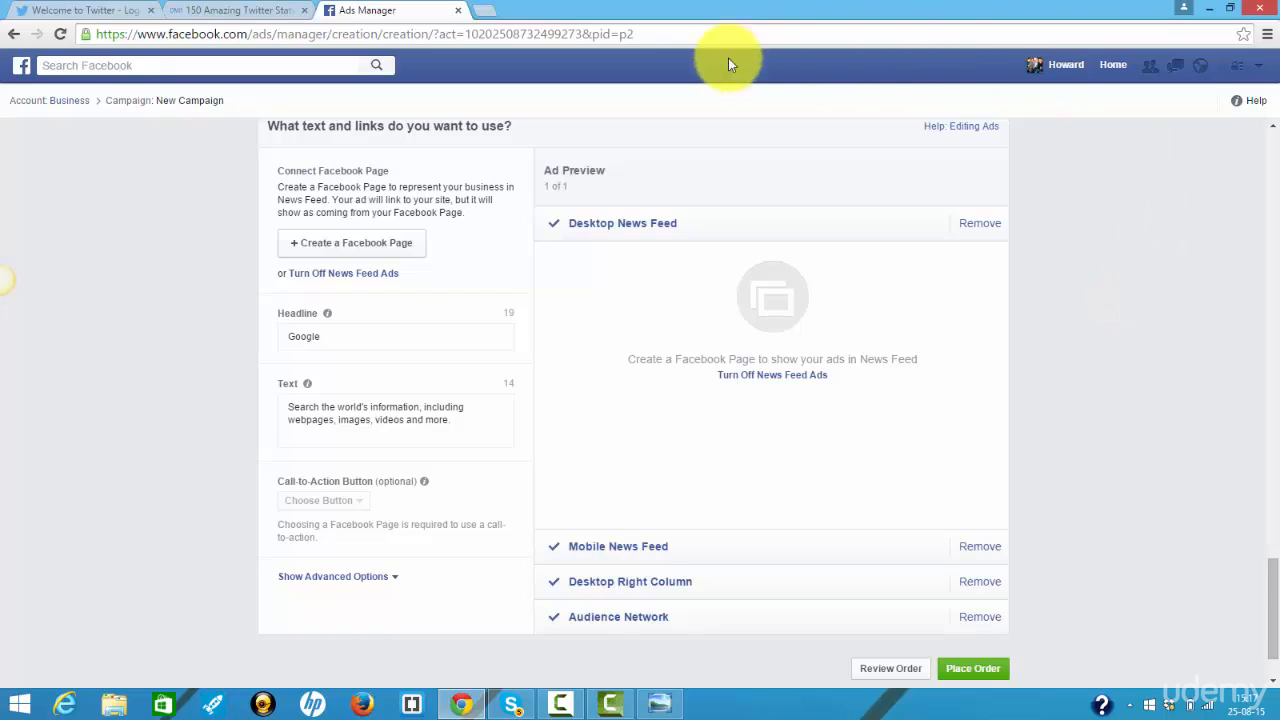
click(764, 380)
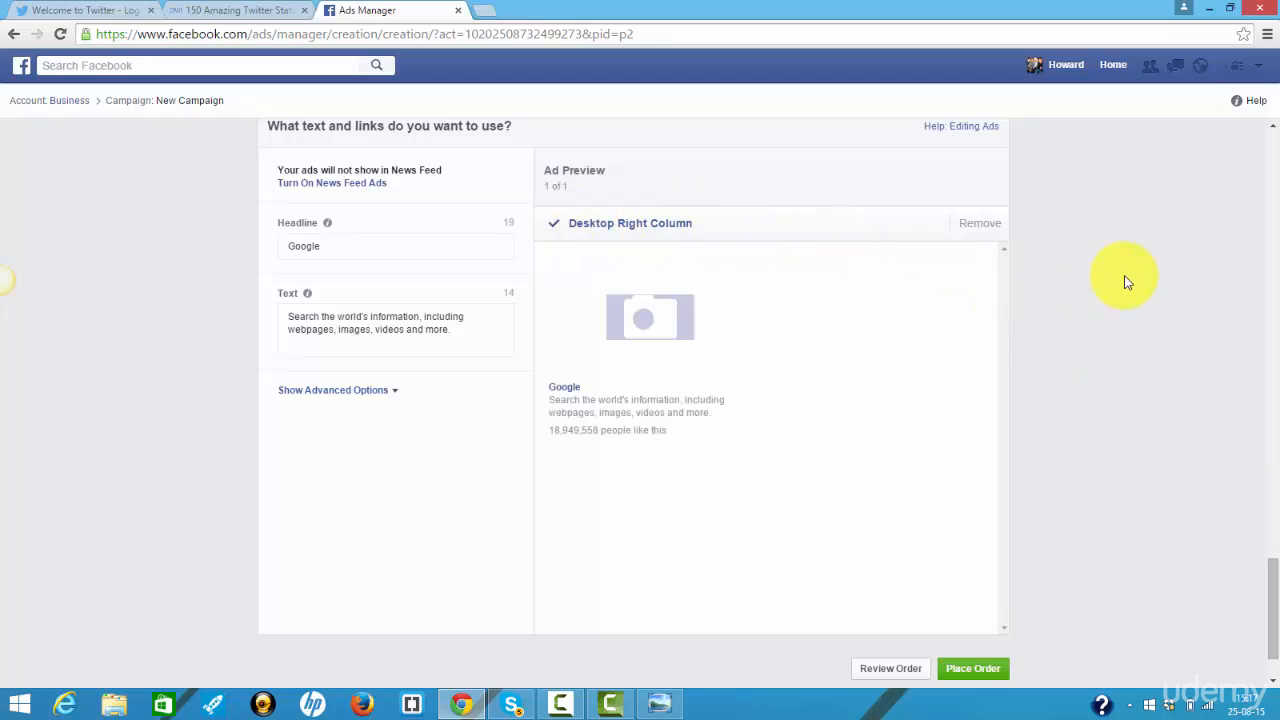
scroll(1120, 277, up, 1)
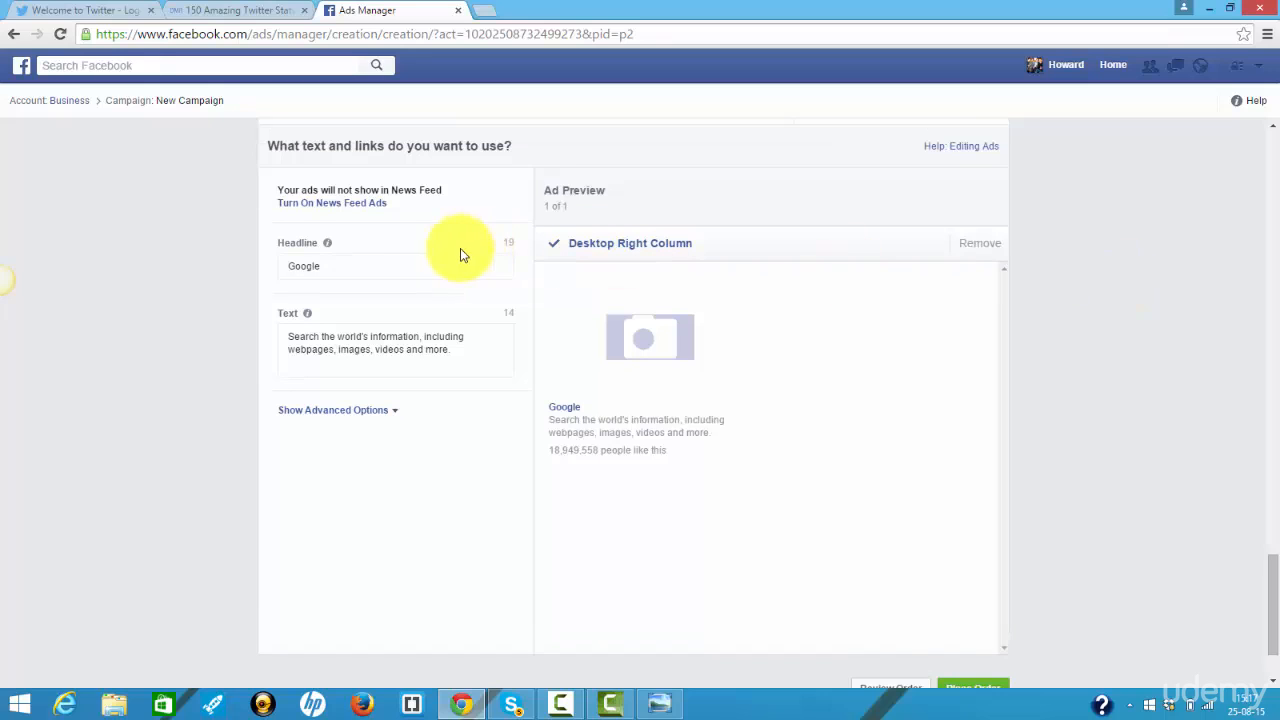
double_click(330, 265)
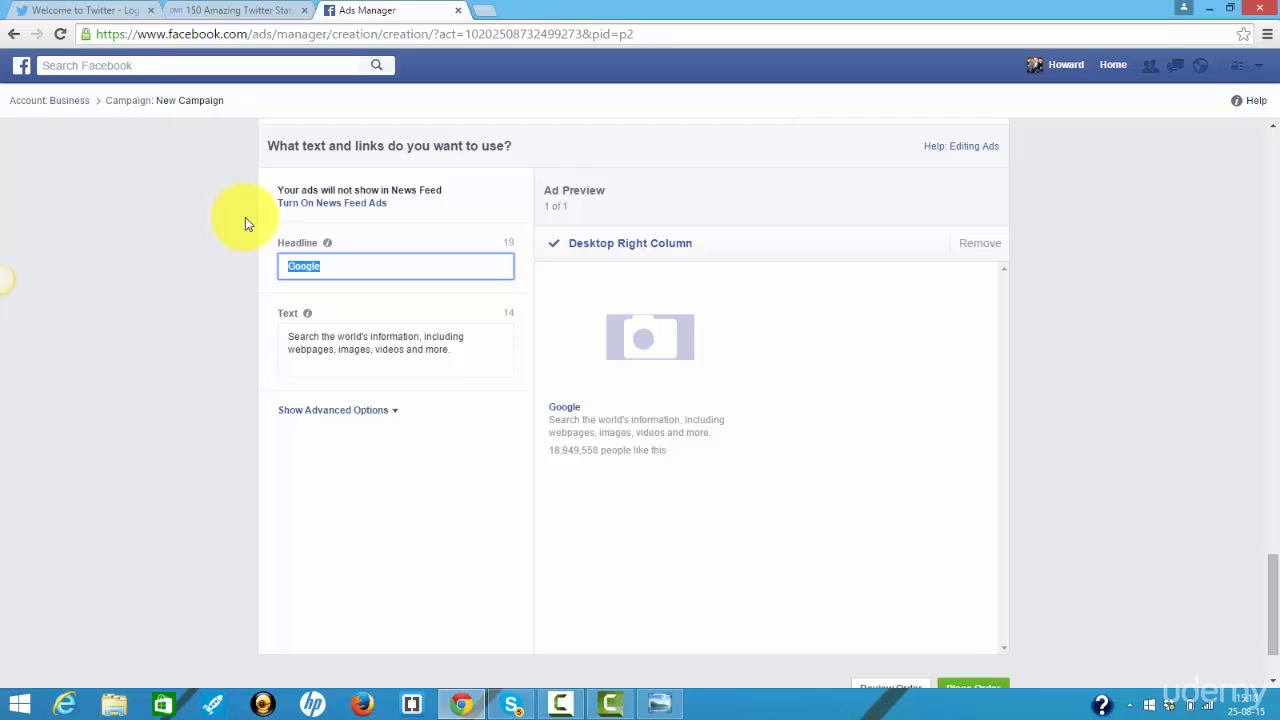
text(Is Your Dog The Cutest ?)
click(236, 229)
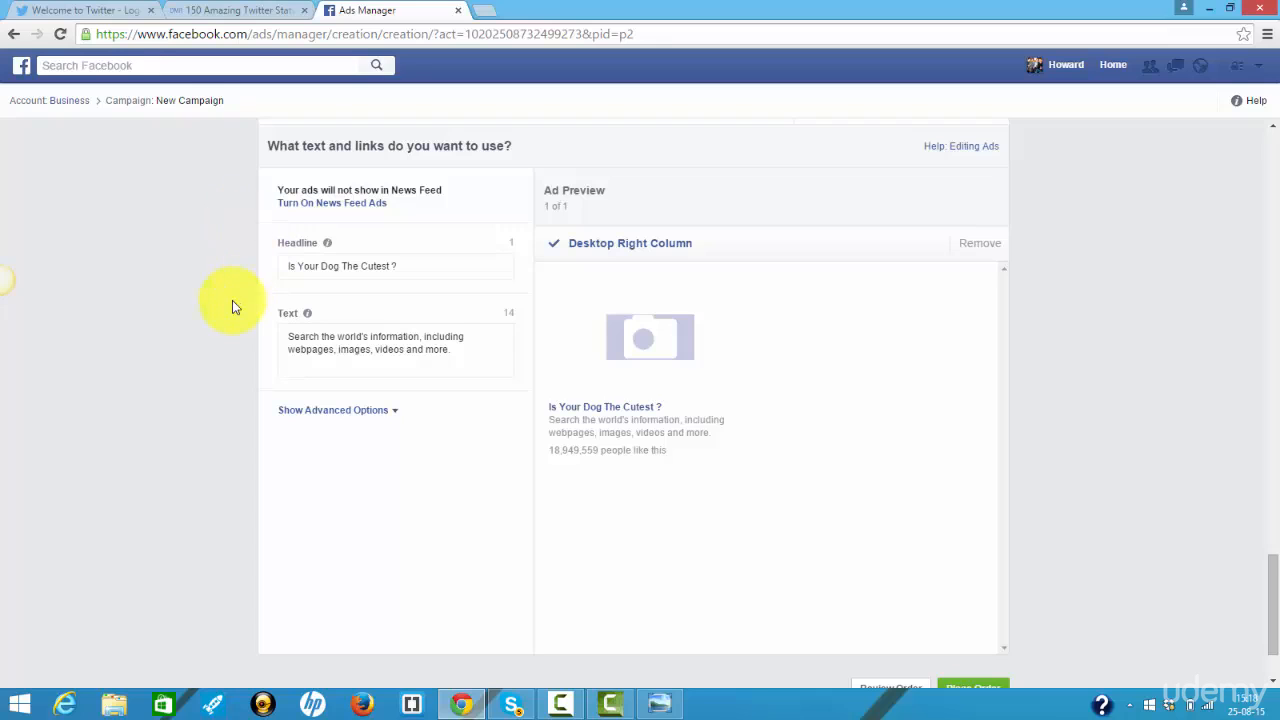
Step: Look back over the audience, budget and ad format settings before editing the ad's body text
scroll(194, 283, down, 1)
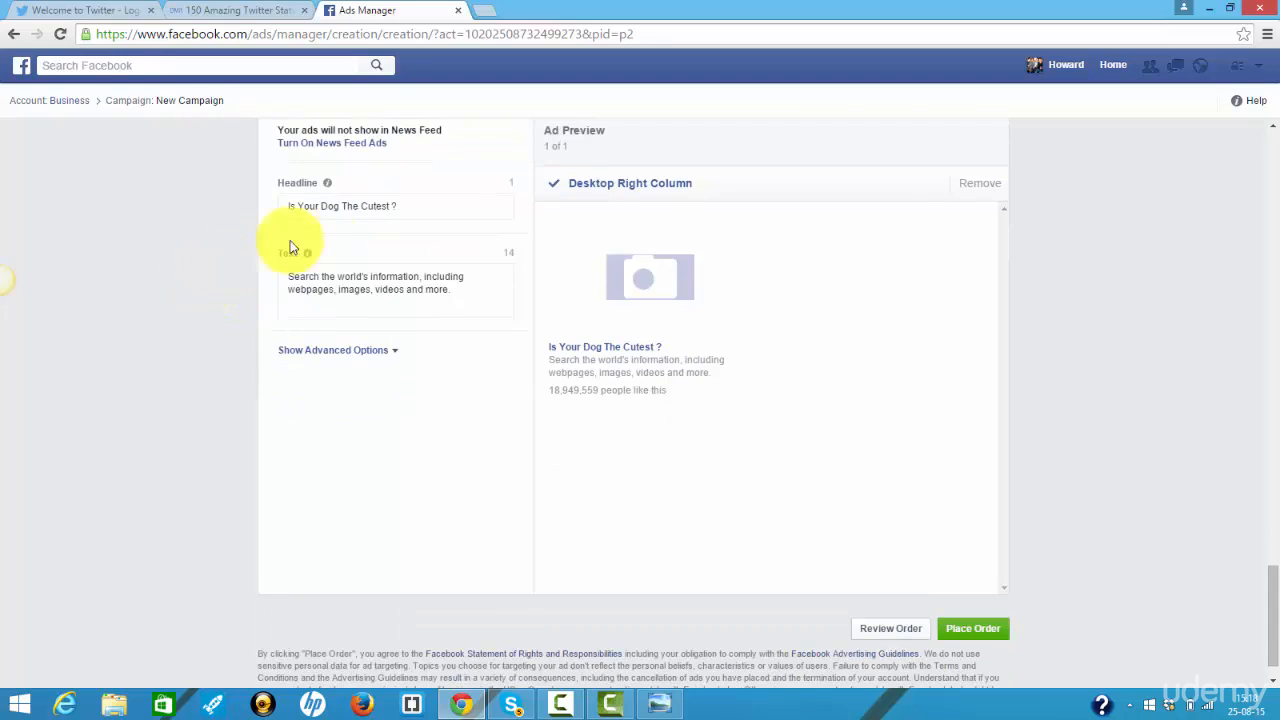
scroll(587, 266, up, 4)
scroll(587, 266, up, 10)
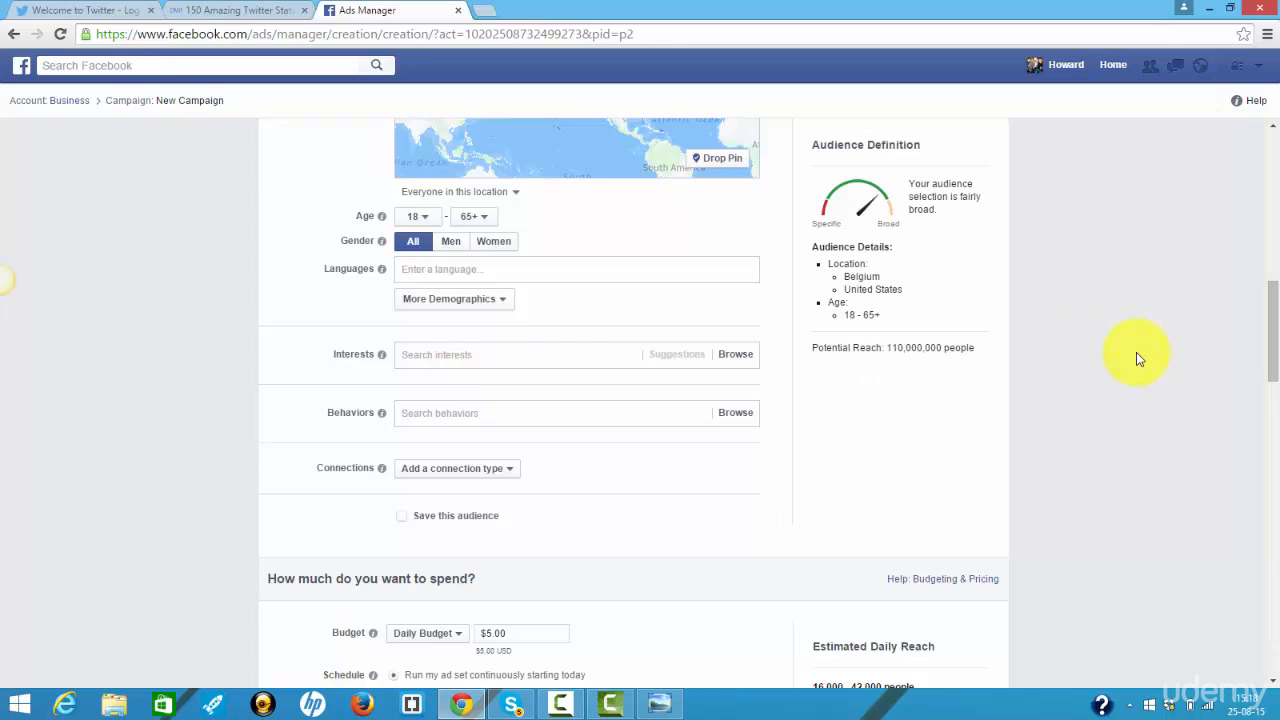
scroll(1117, 362, down, 3)
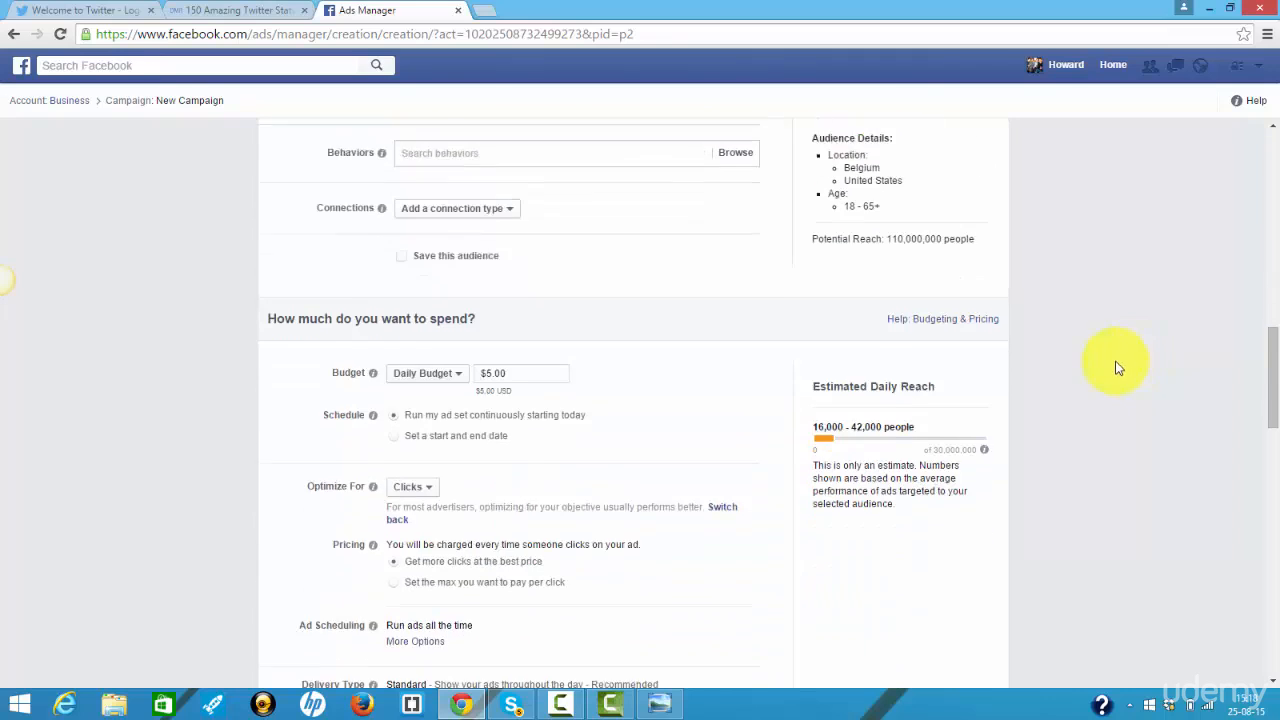
scroll(1077, 397, down, 7)
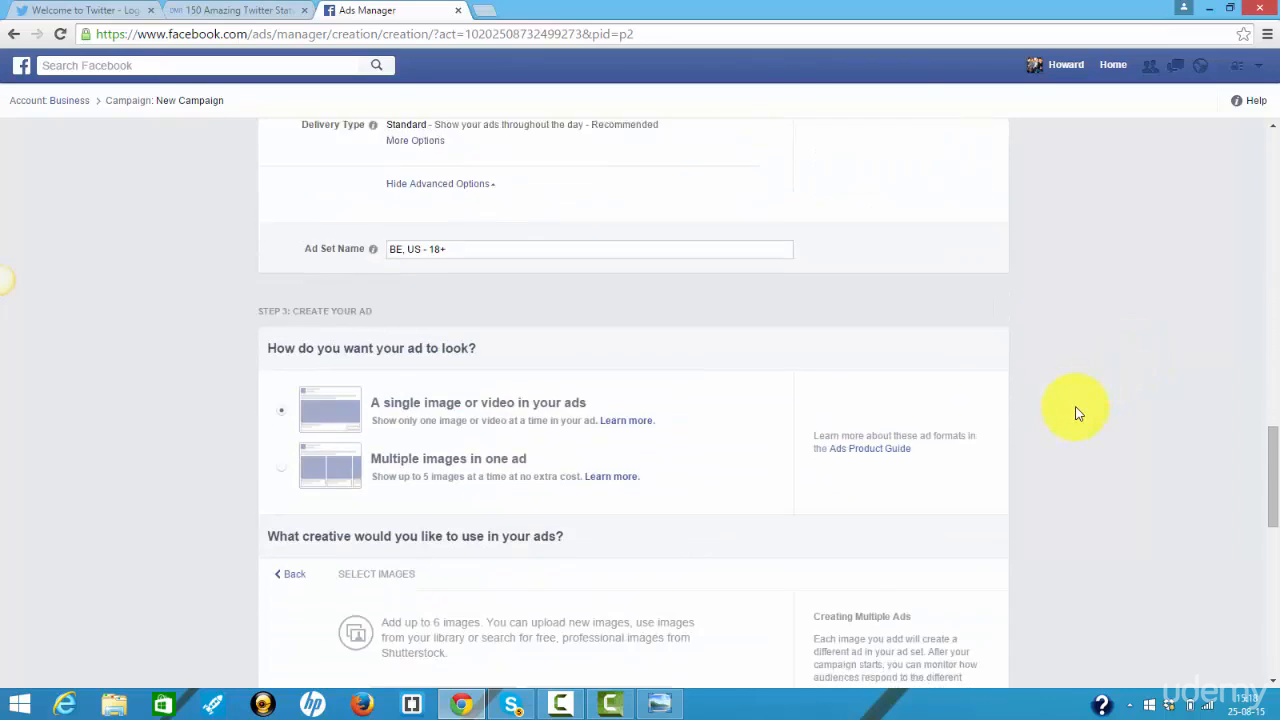
scroll(1080, 413, down, 4)
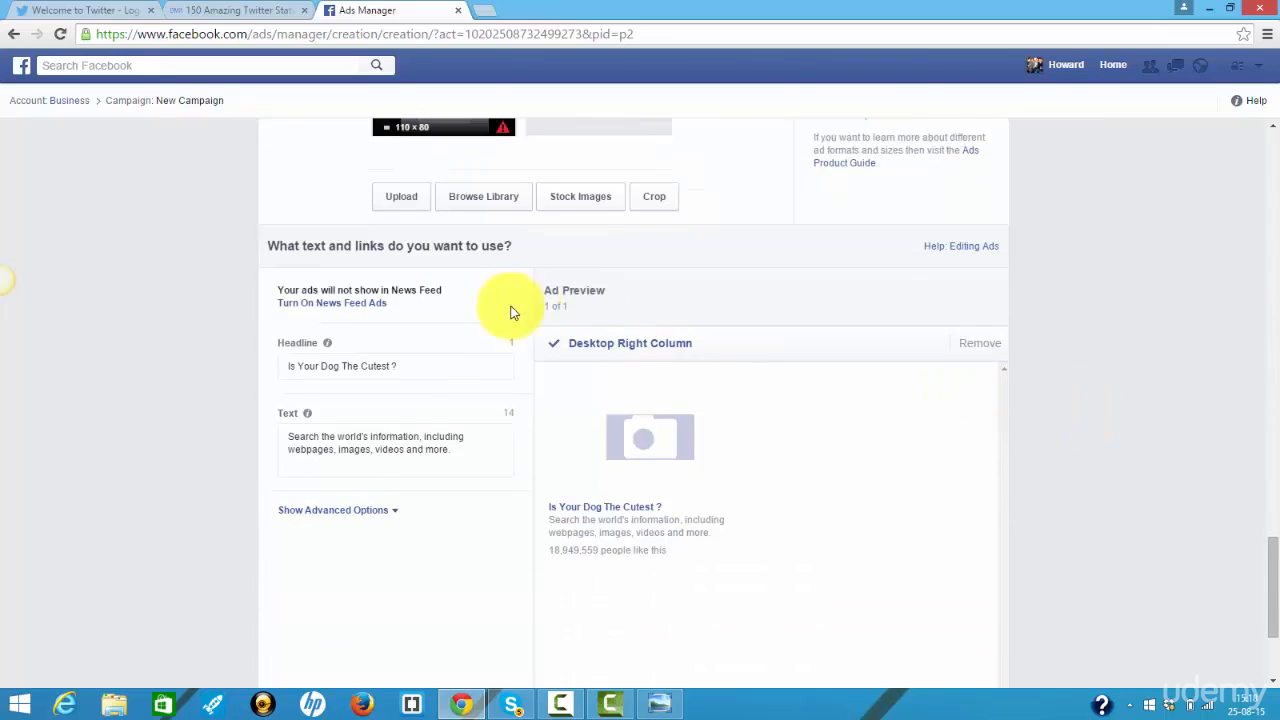
Step: Set the ad text to "Dogs That Obey Are The Best. Train your dog to make crazy tricks with our brand new system"
scroll(514, 428, down, 1)
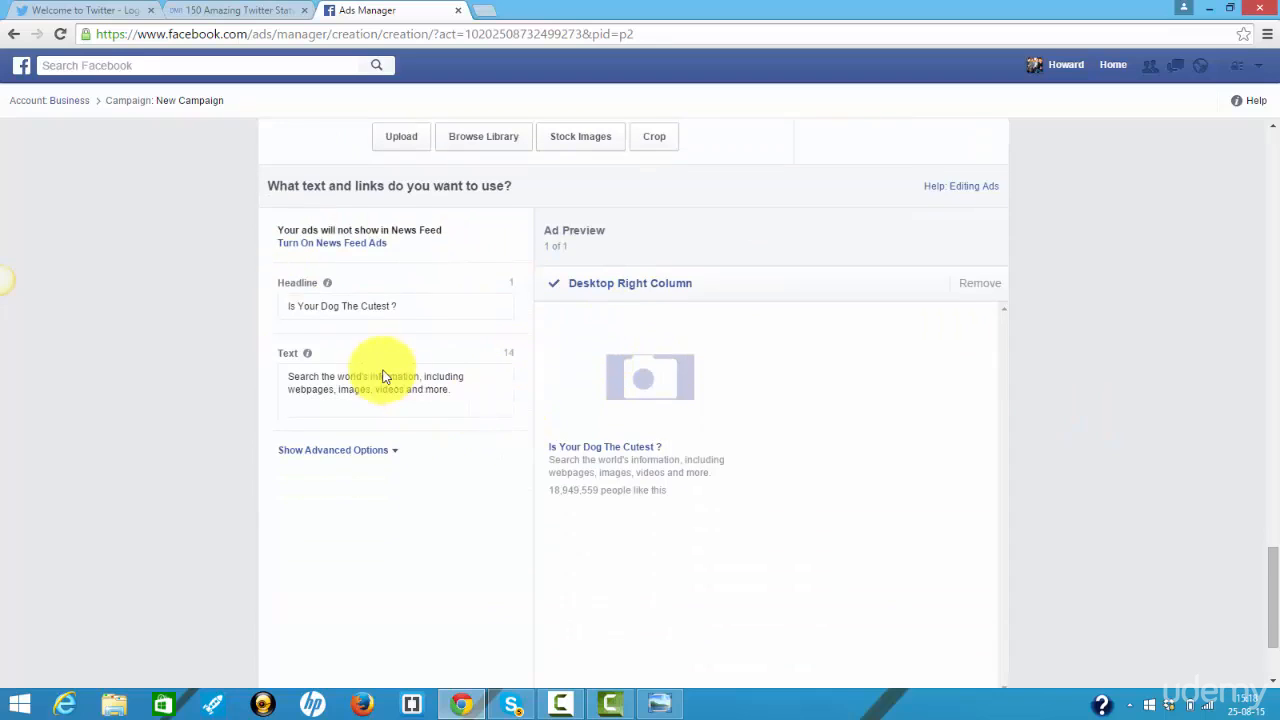
drag(460, 394, 287, 375)
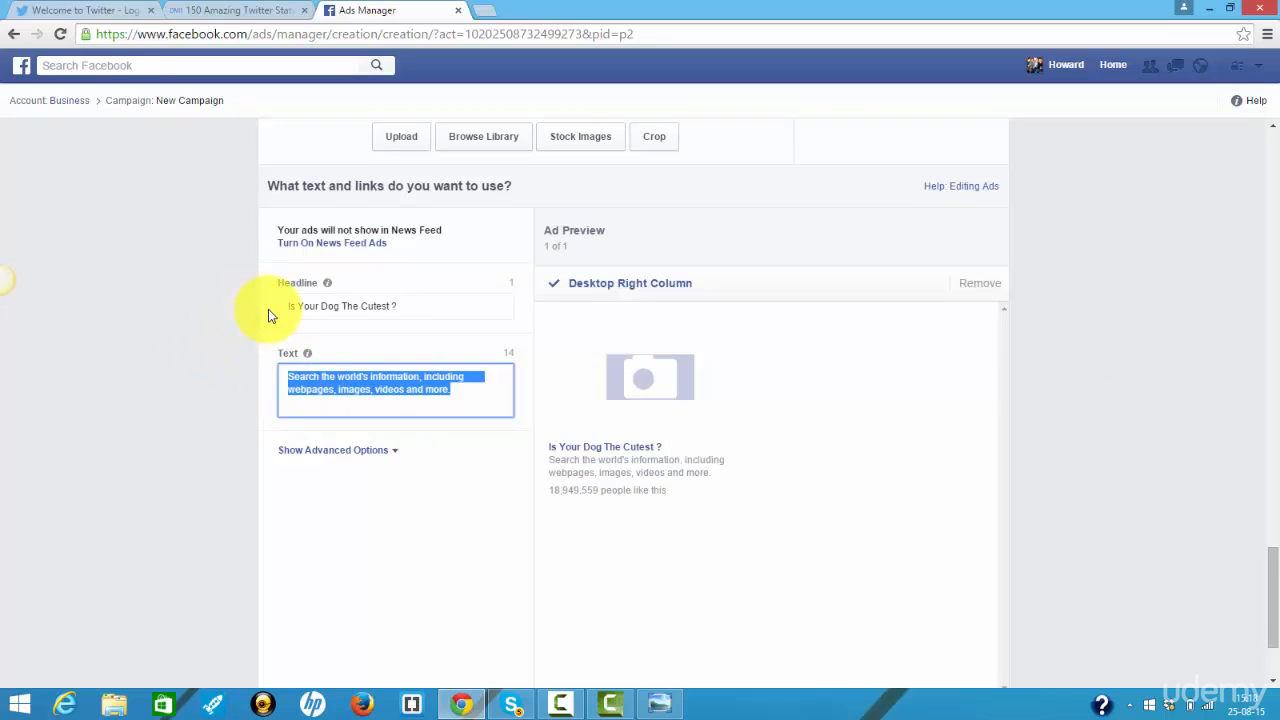
text(Dogs That )
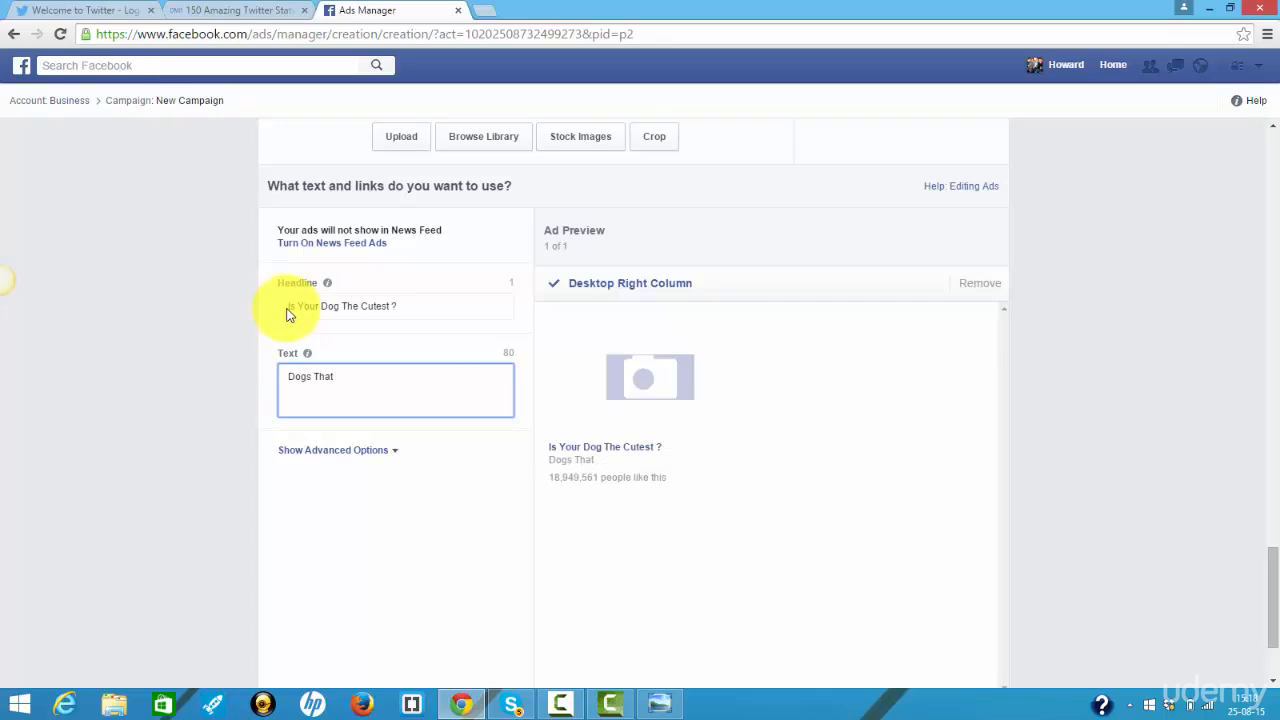
text(Obey Are The Best. Trai)
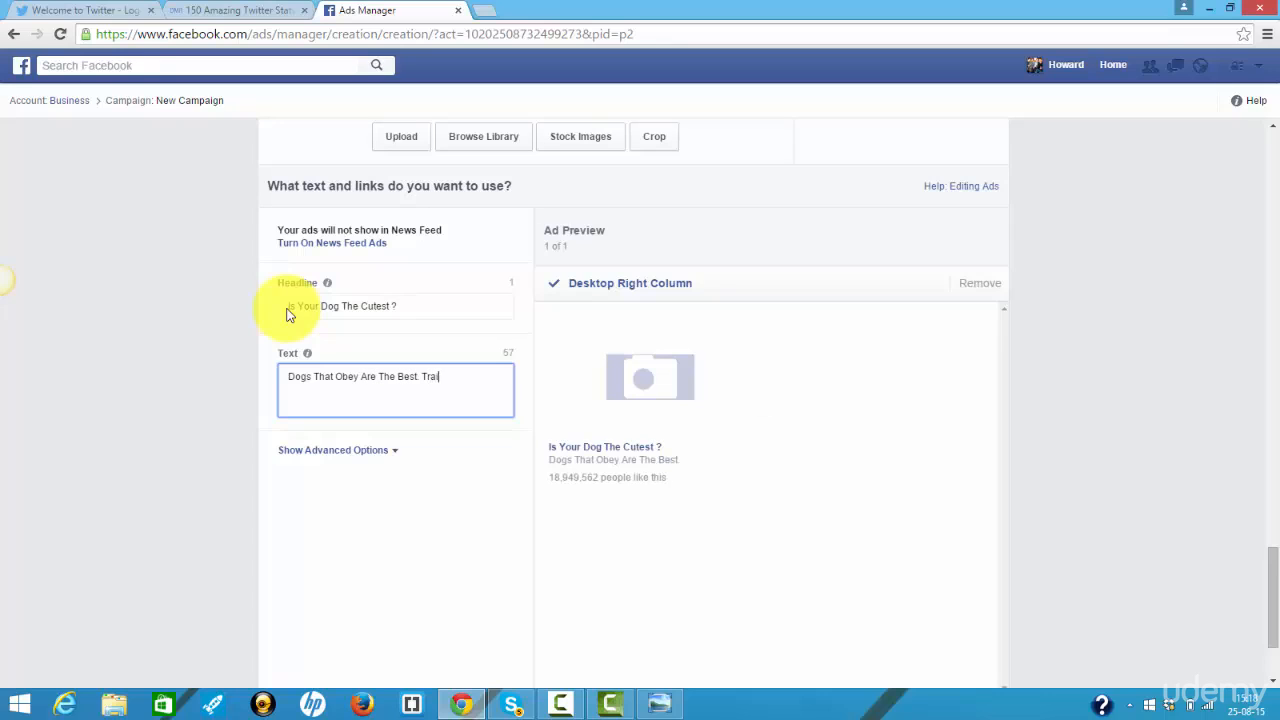
text(n your dog to)
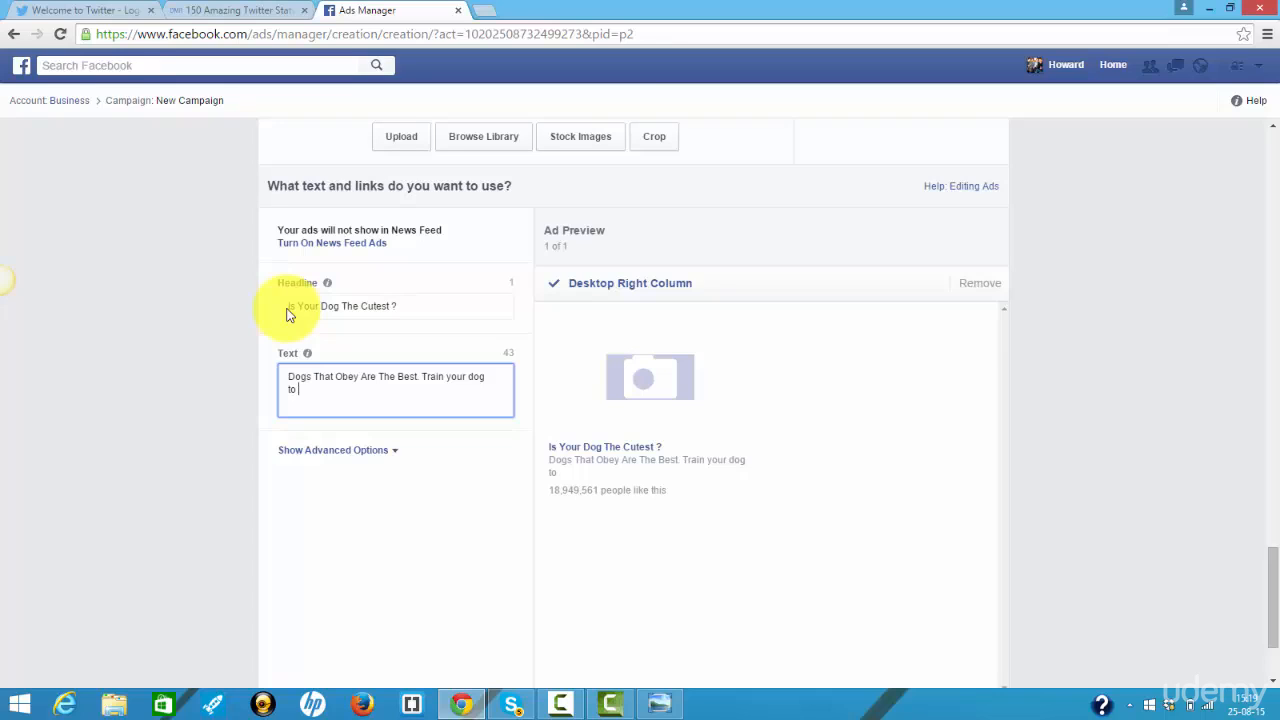
text(make crazy tricks with our )
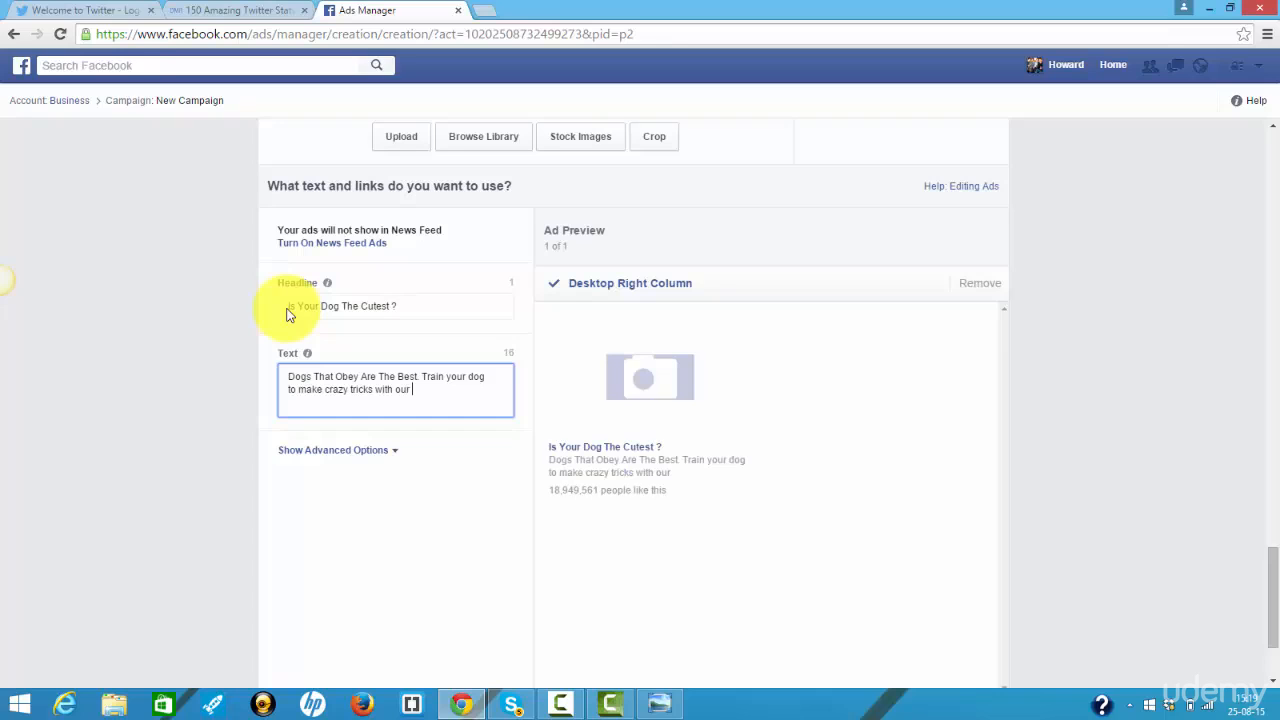
text(brand new system)
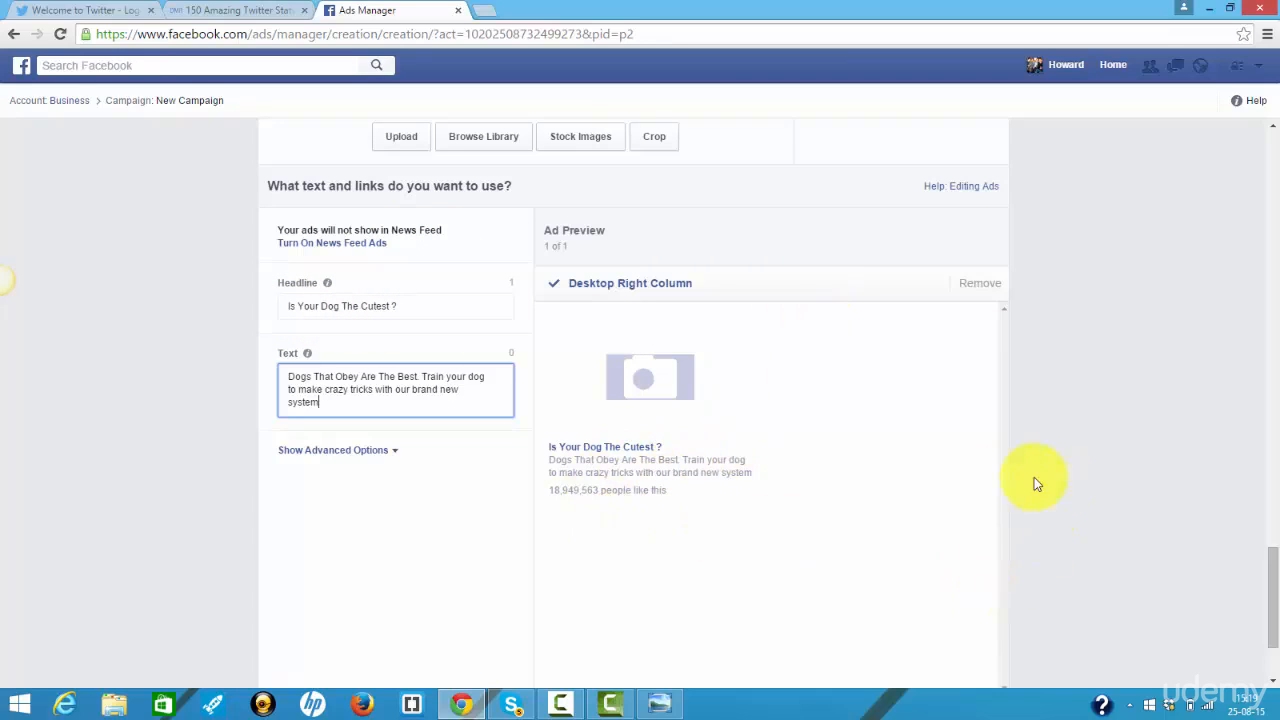
Step: Review the whole campaign form, from the ad preview and order options through the creative and budget to the audience definition
scroll(1143, 440, down, 2)
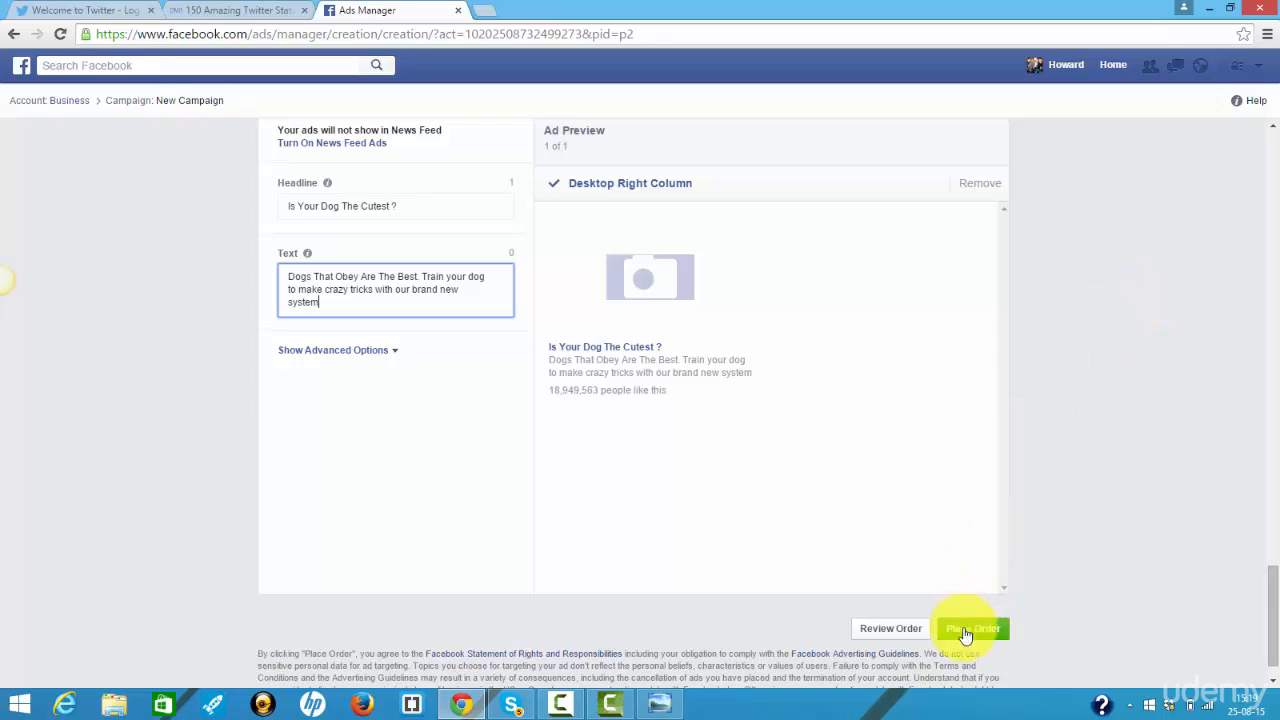
scroll(1078, 446, up, 7)
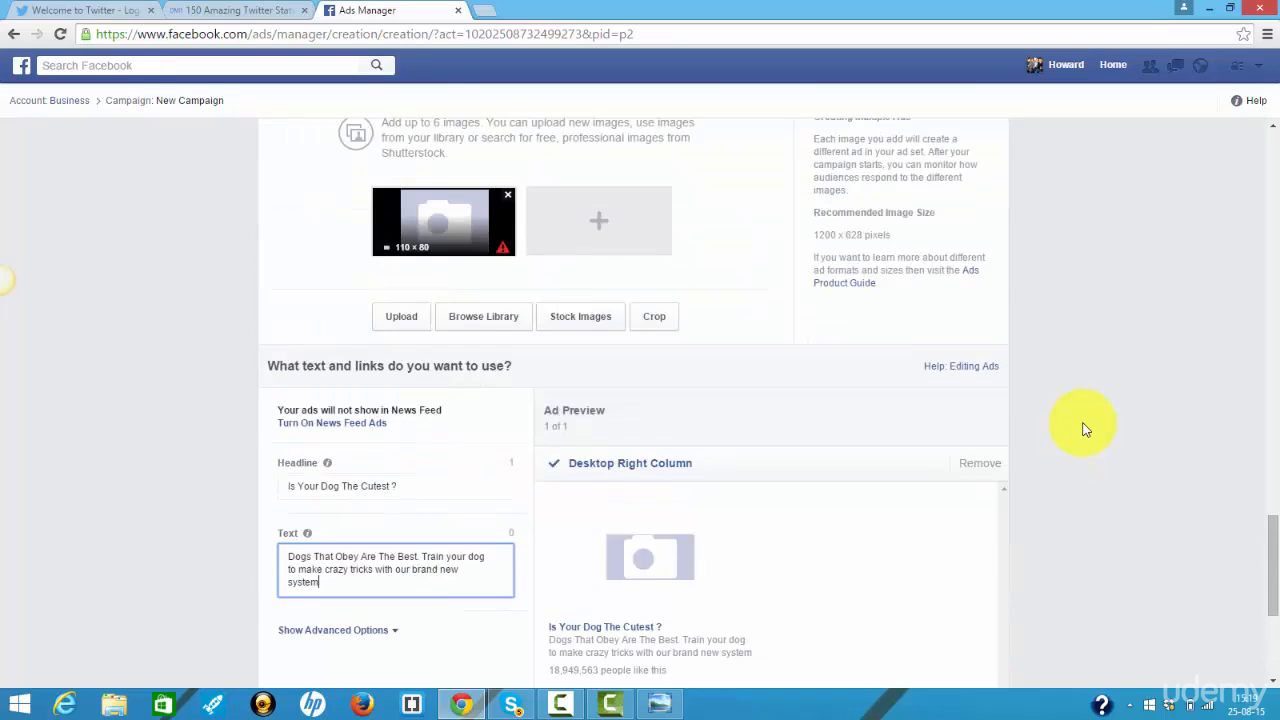
scroll(1078, 410, up, 5)
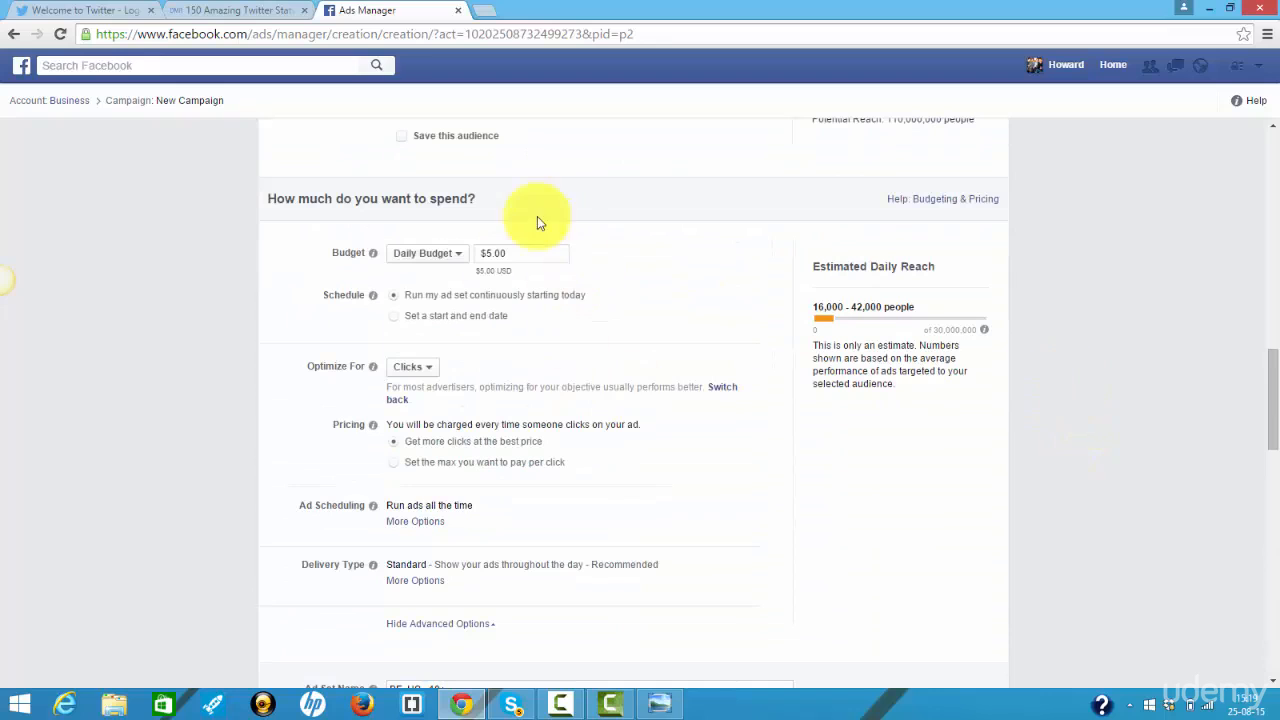
scroll(1129, 296, down, 9)
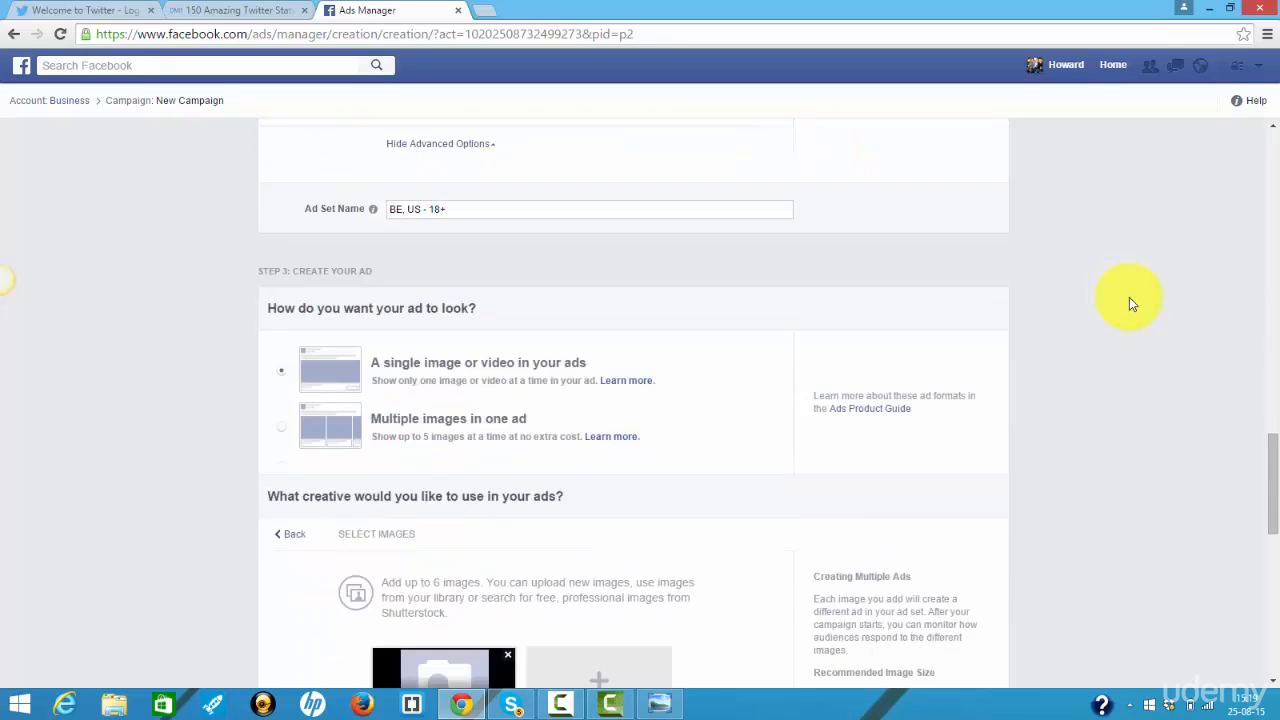
scroll(1133, 300, down, 4)
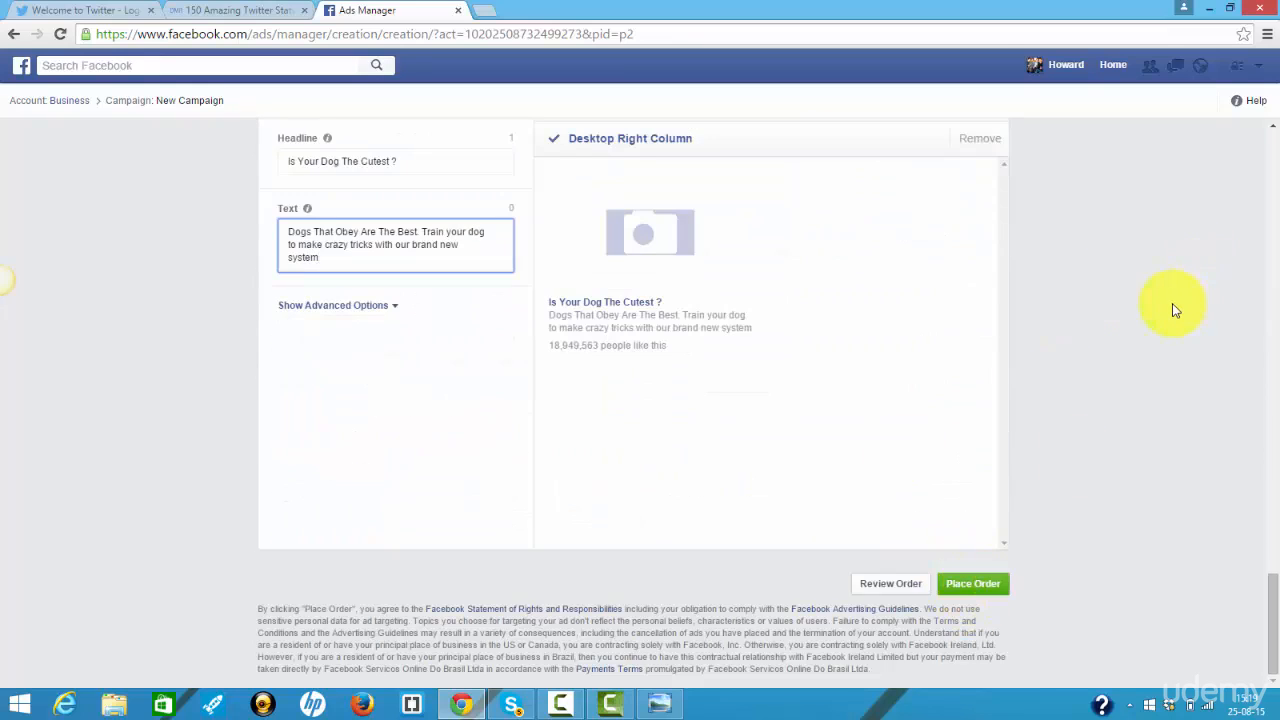
scroll(1173, 303, up, 2)
scroll(1168, 308, up, 10)
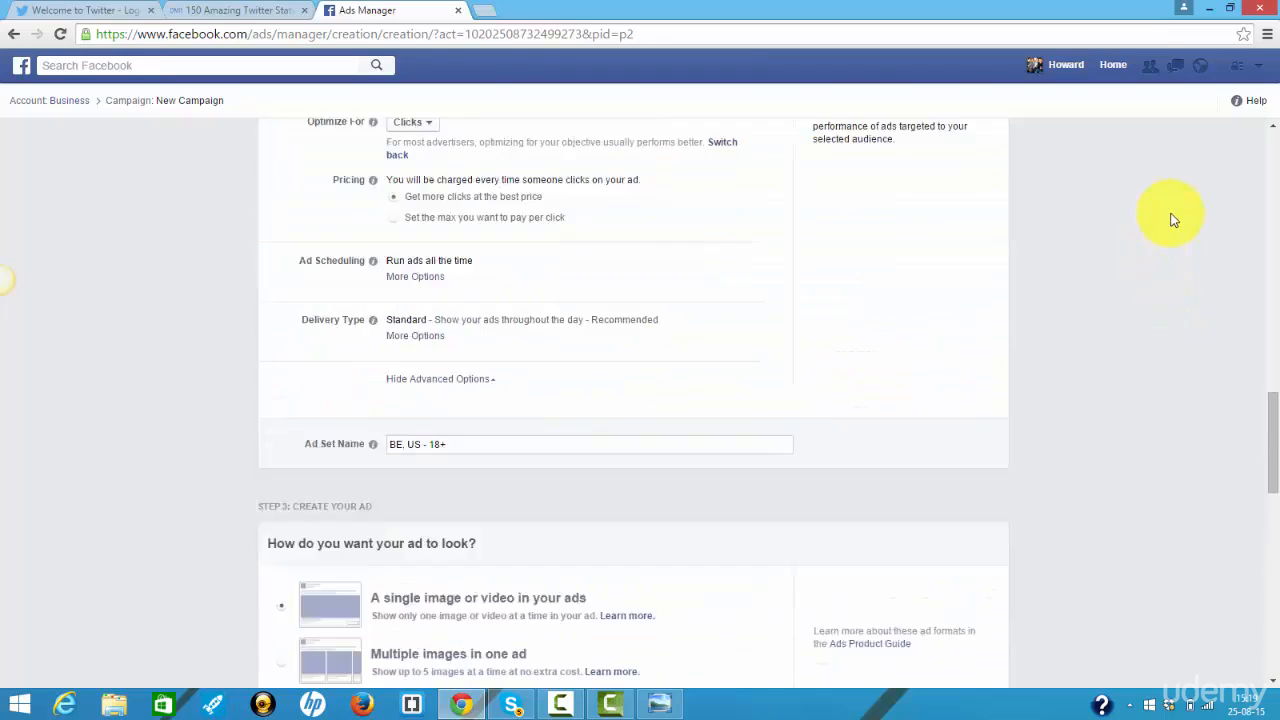
scroll(1083, 322, up, 8)
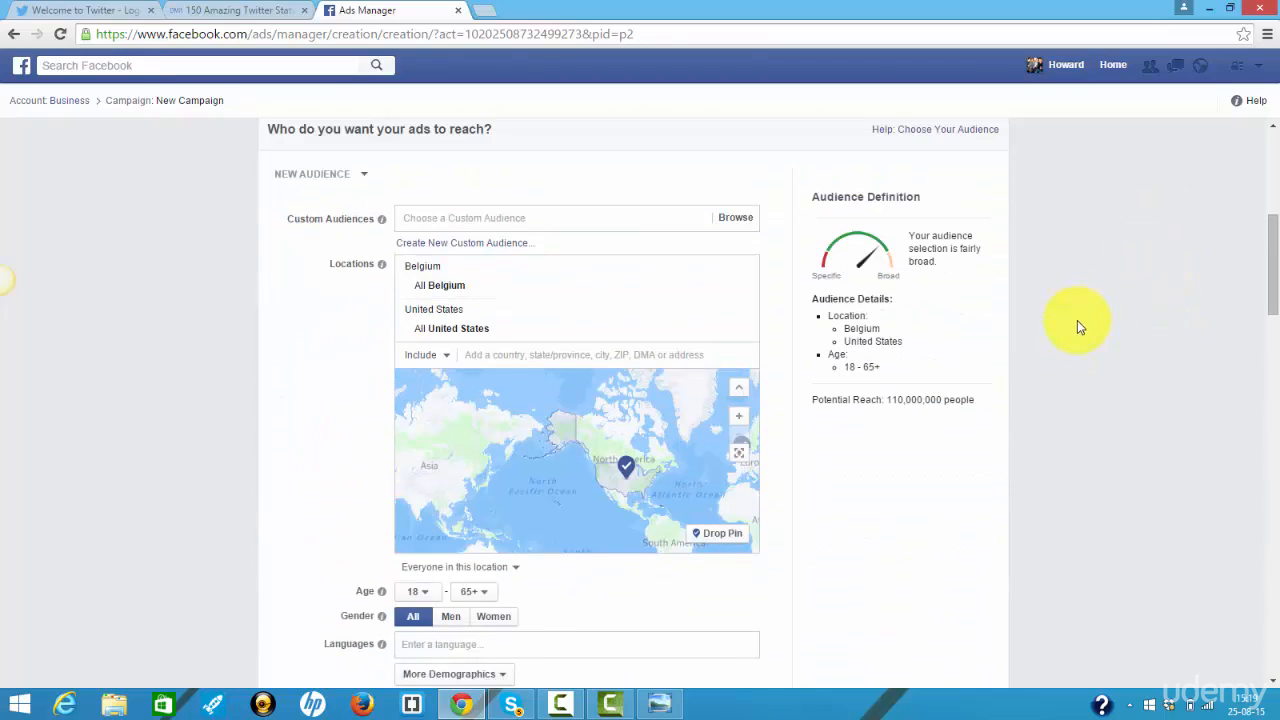